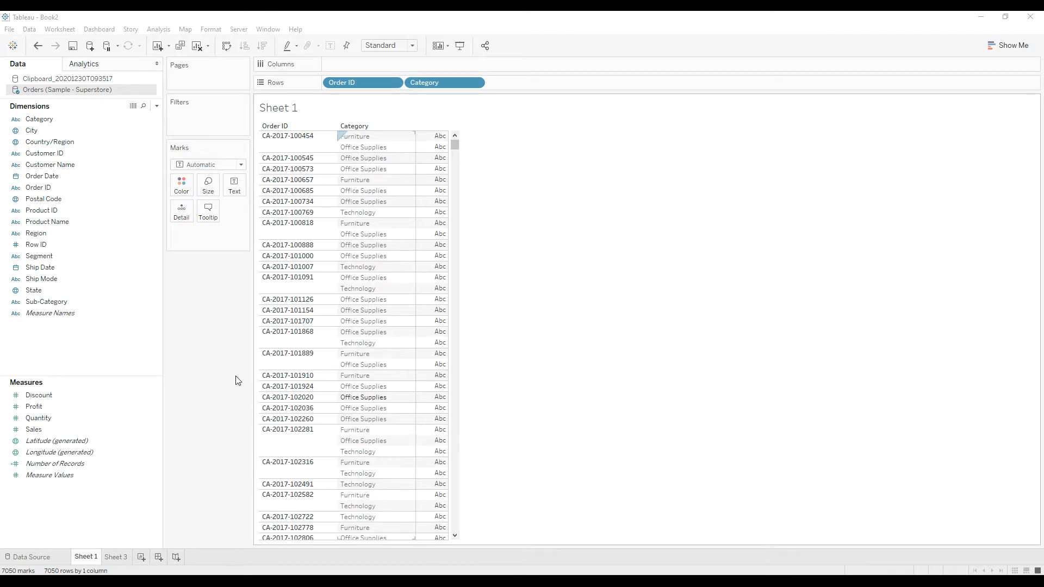
Create a calculated field named First Cal in the Orders (Sample - Superstore) data with the formula FIRST().
right_click(97, 356)
left_click(107, 364)
type("First Cal")
left_click(215, 360)
type("Firsst")
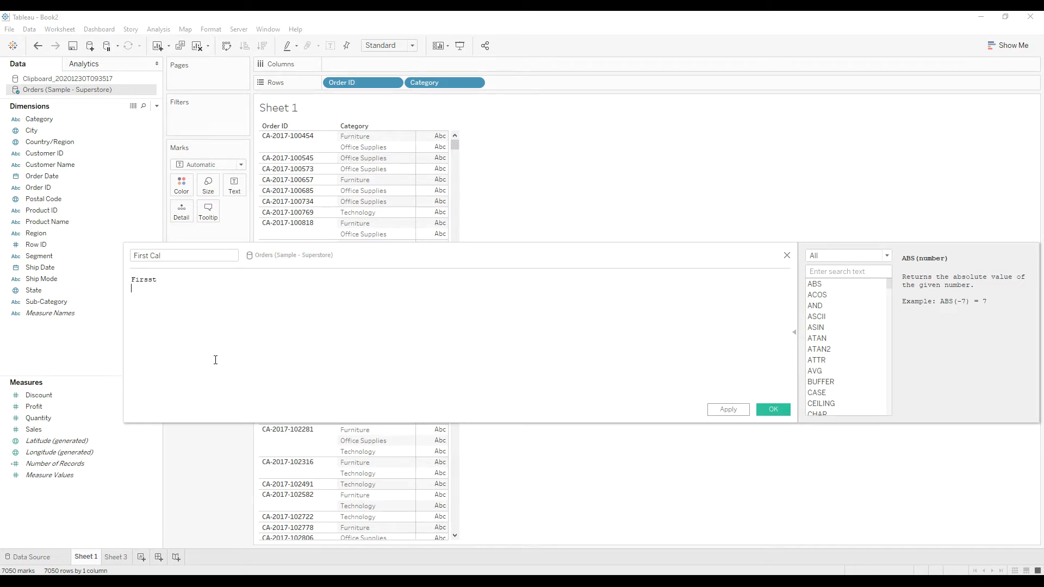
key("BackSpace")
key("BackSpace")
key("Return")
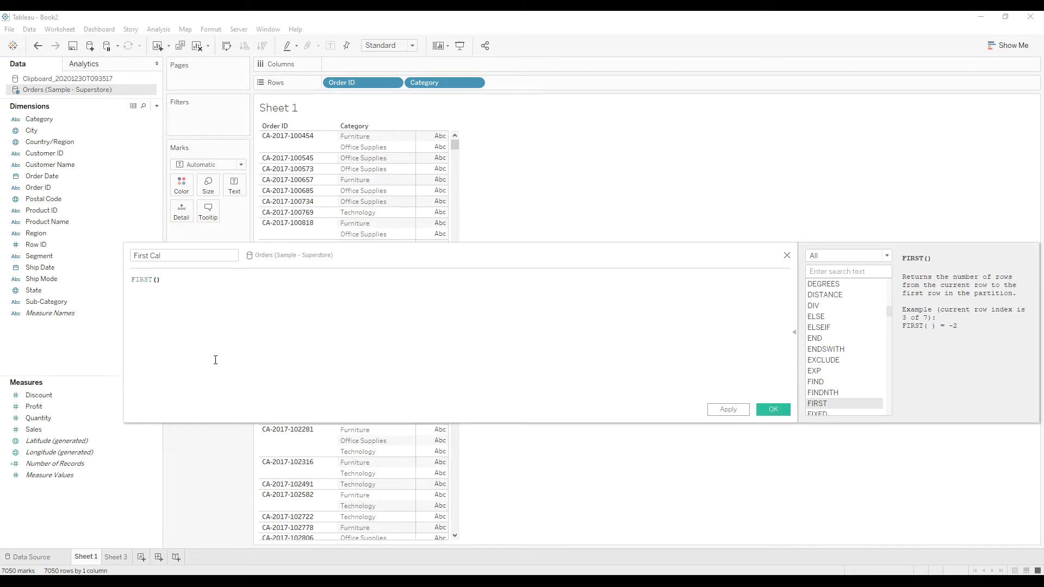
left_click_drag(396, 259, 354, 253)
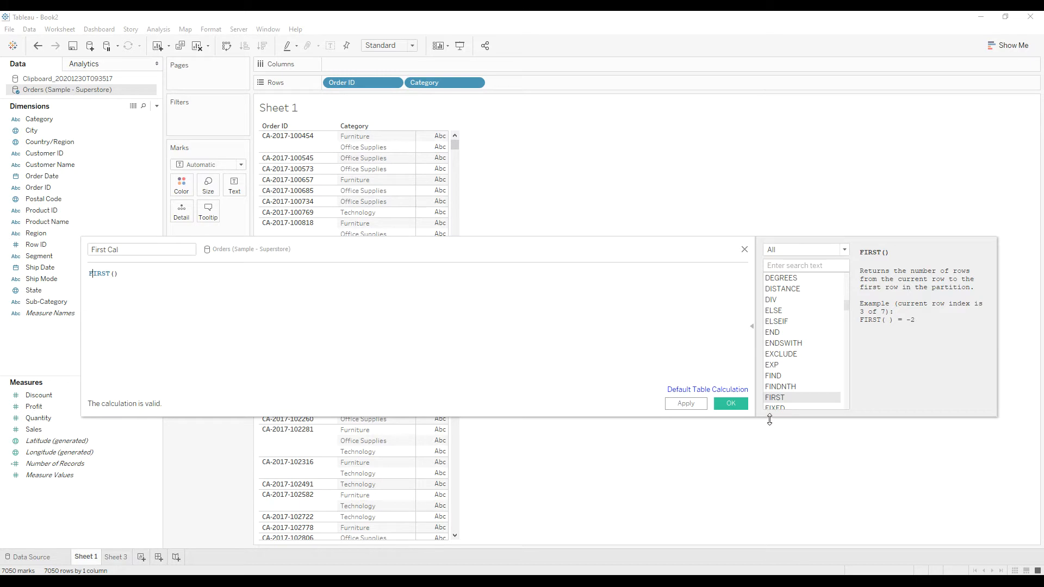
left_click(731, 404)
Add First Cal to the rows after Category and make it discrete.
left_click_drag(38, 408, 514, 89)
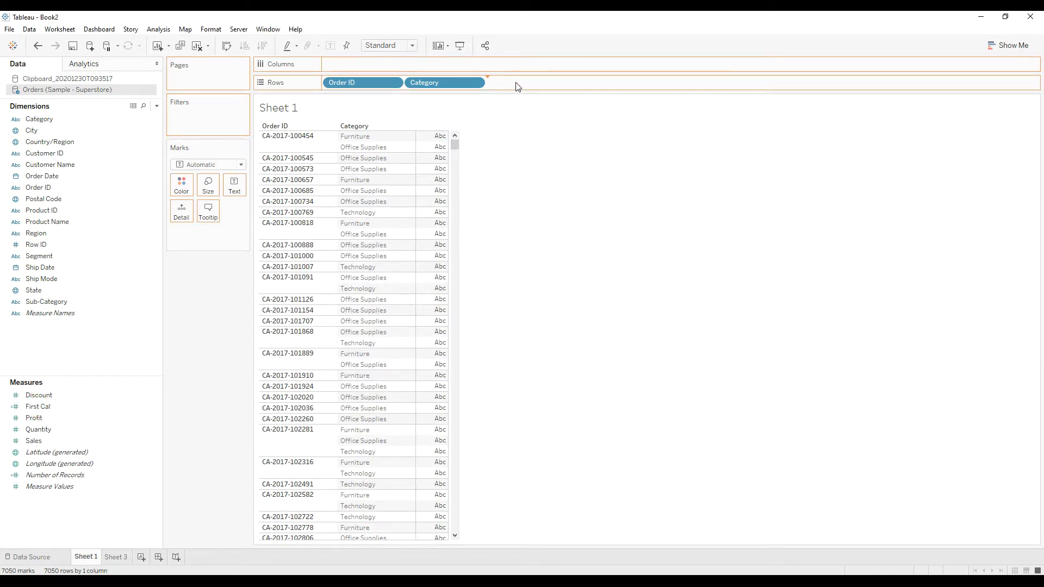
right_click(521, 83)
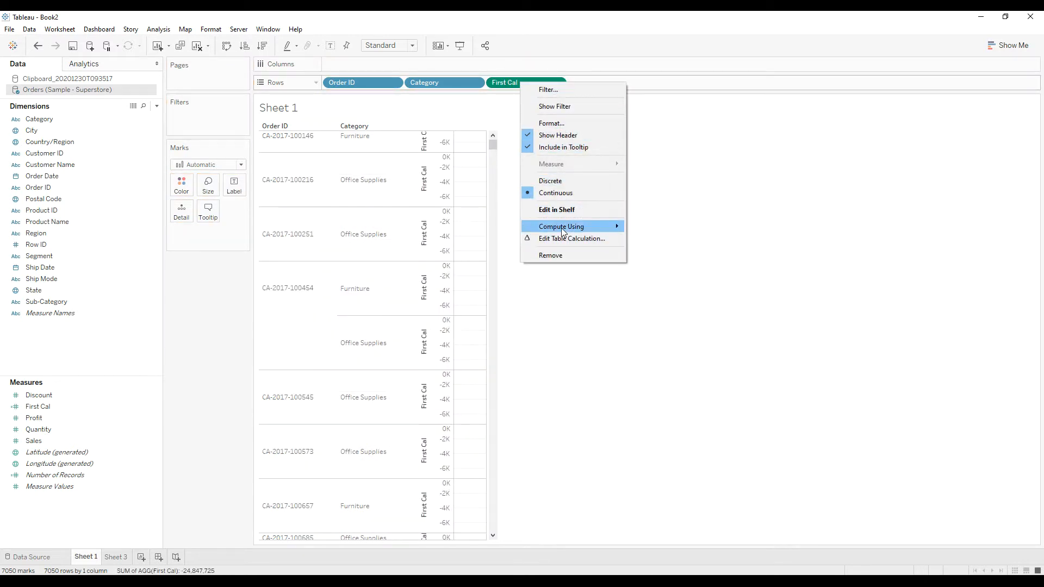
left_click(552, 181)
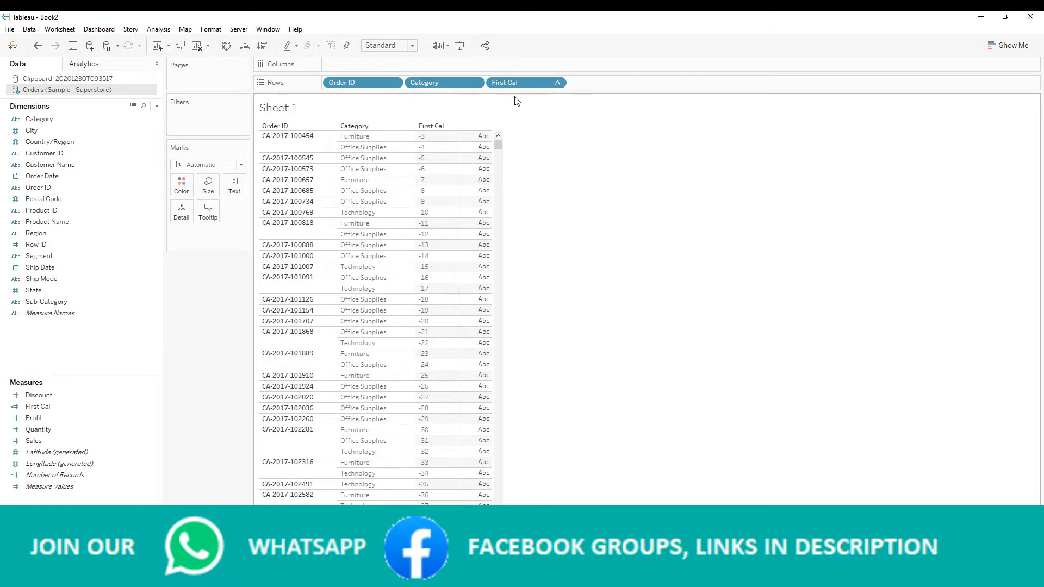
Edit First Cal's table calculation to compute using specific dimensions Order ID and Category, restarting every Order ID.
left_click_drag(501, 149, 497, 137)
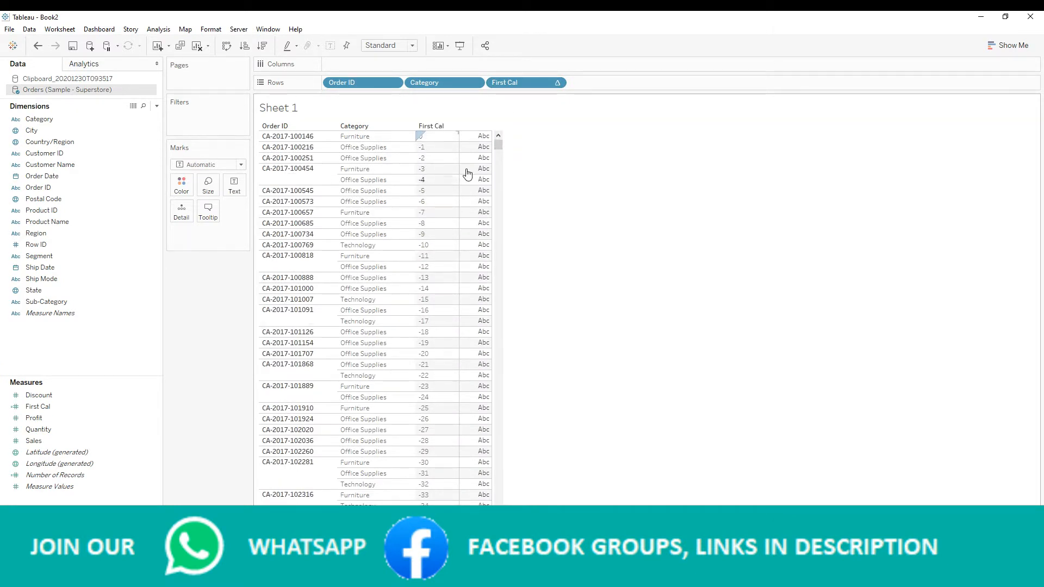
left_click(498, 145)
mouse_move(498, 145)
left_mouse_down()
mouse_move(511, 544)
mouse_move(506, 136)
left_mouse_up()
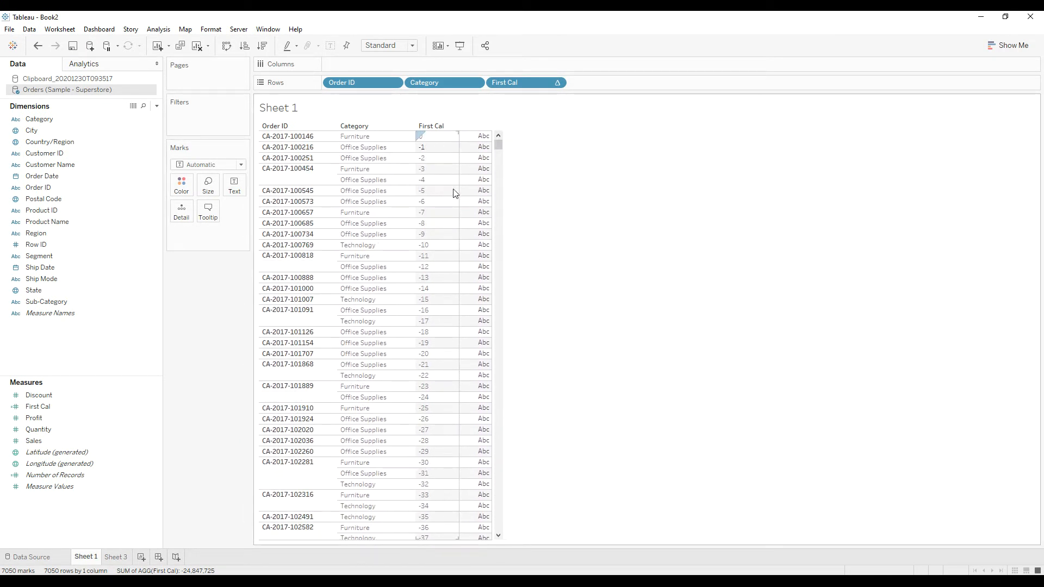
right_click(525, 81)
left_click(569, 262)
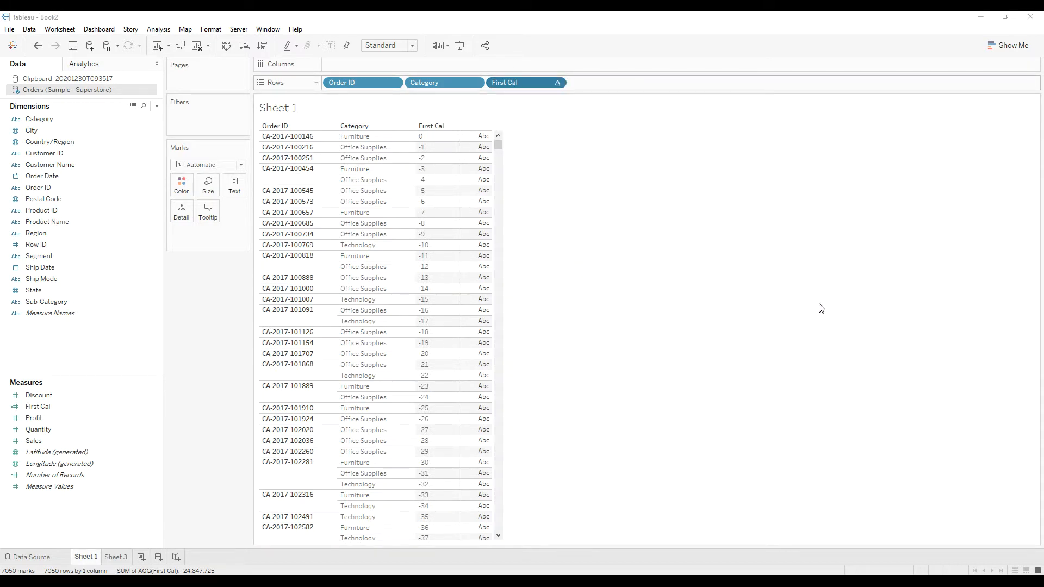
left_click(803, 247)
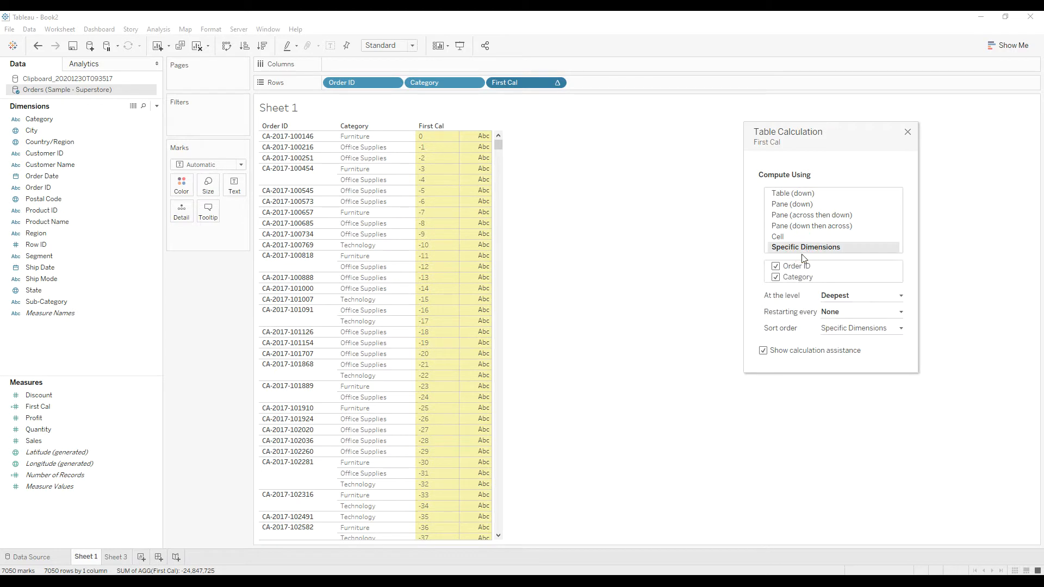
left_click(856, 313)
left_click(840, 332)
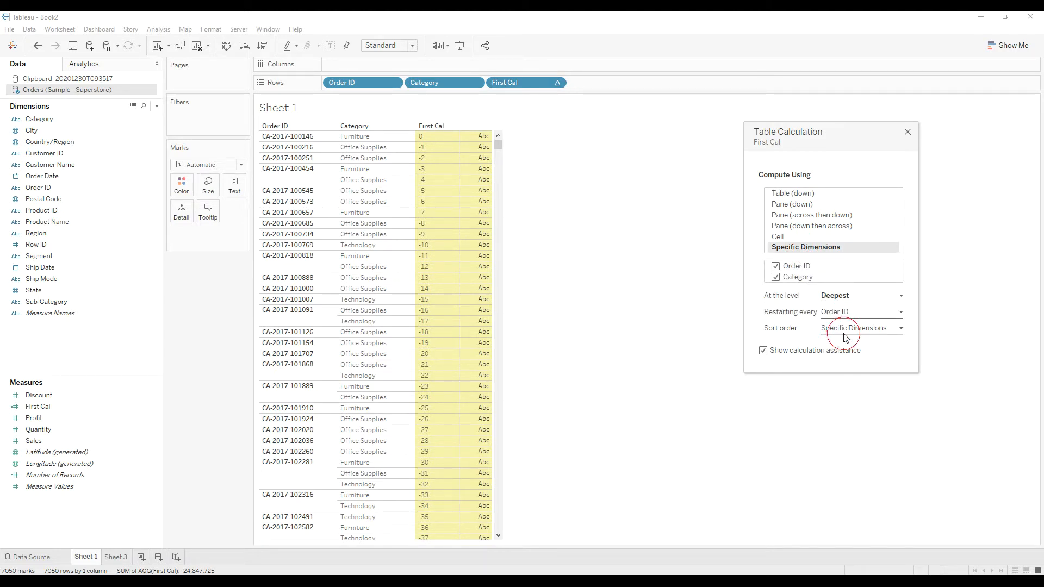
left_click(908, 132)
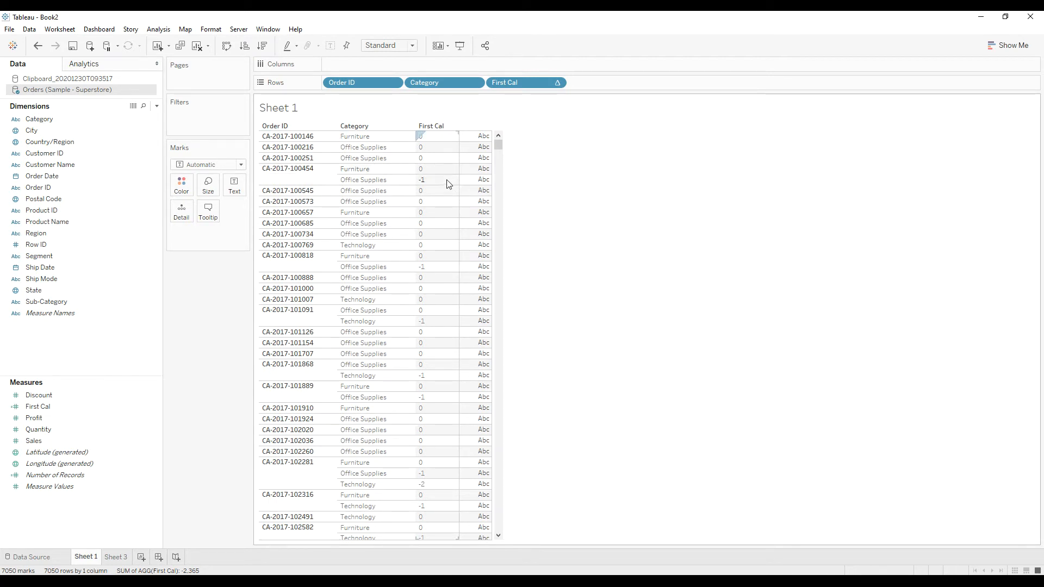
Highlight two orders that span several categories to examine their First Cal values, and clear the selection.
left_click(280, 262)
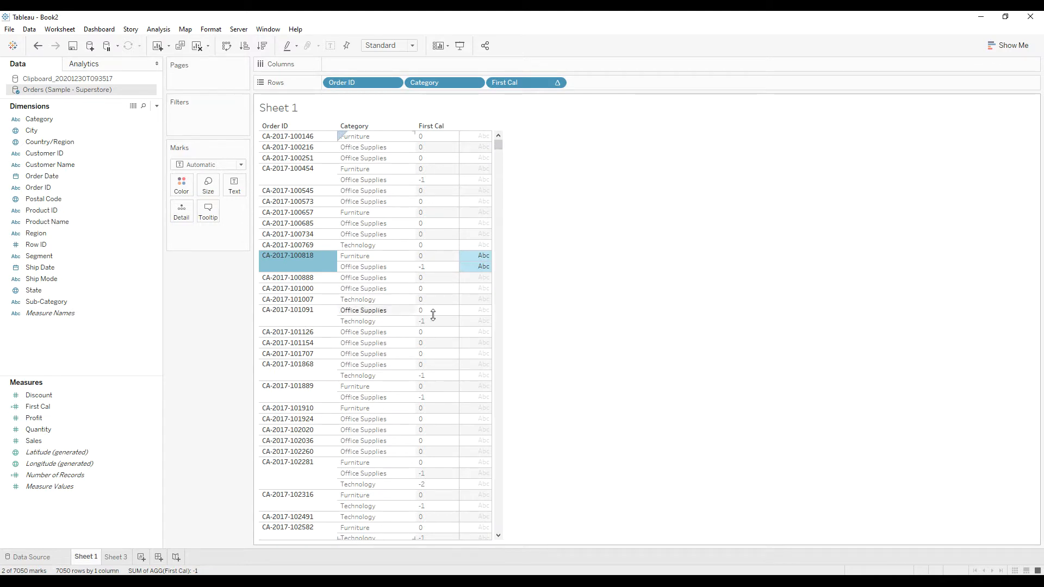
left_click(288, 314)
left_click(697, 357)
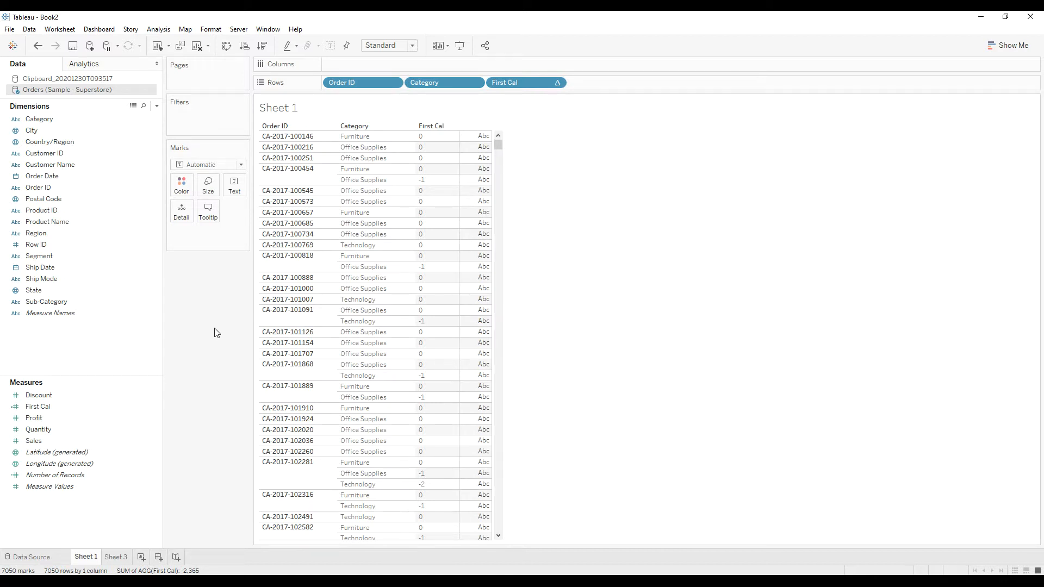
On Sheet 3, start a calculated field named Previous Cal and insert the PREVIOUS_VALUE function.
left_click(120, 556)
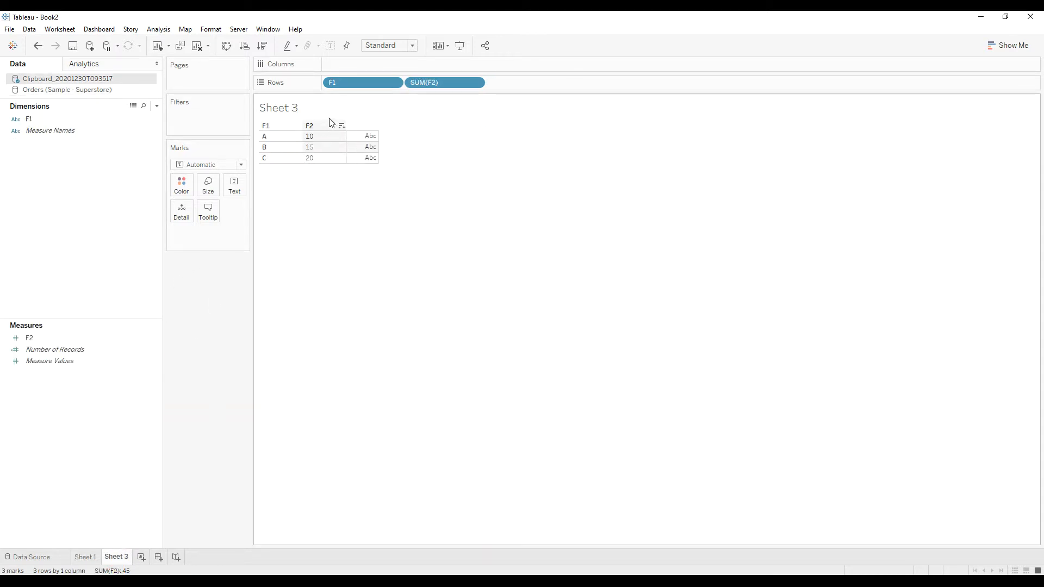
right_click(75, 409)
left_click(98, 412)
type("Previous Cal")
left_click(235, 378)
type("prev")
key("Return")
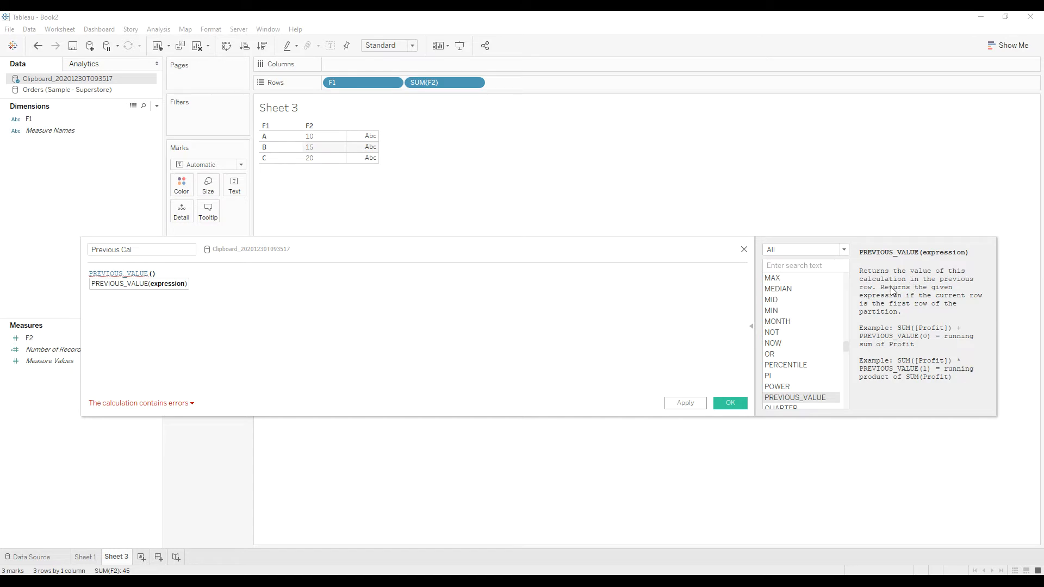
Complete the Previous Cal formula as sum([F2]) + PREVIOUS_VALUE(0) and save the field.
left_click(303, 302)
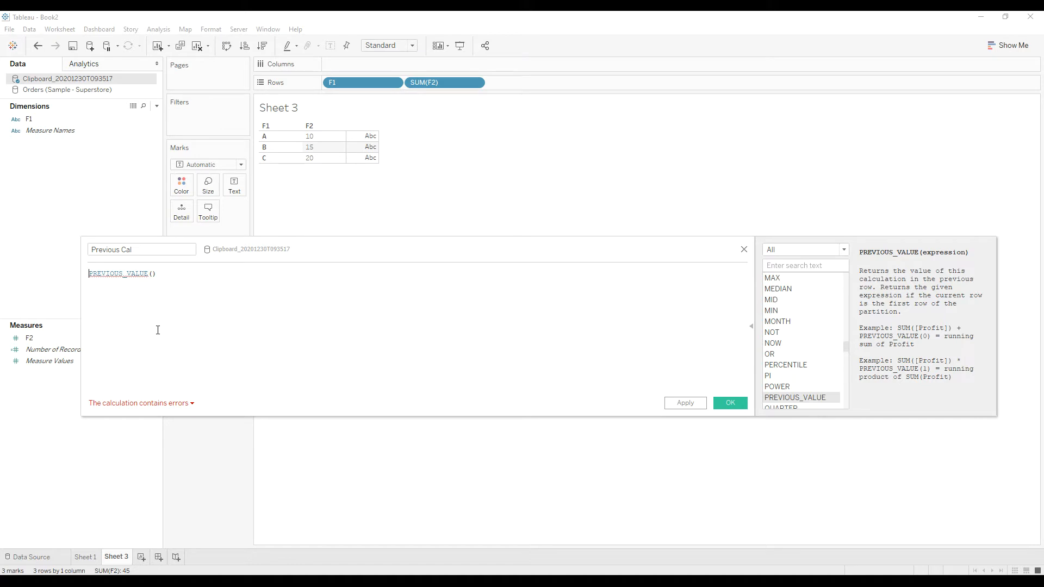
type("sum(")
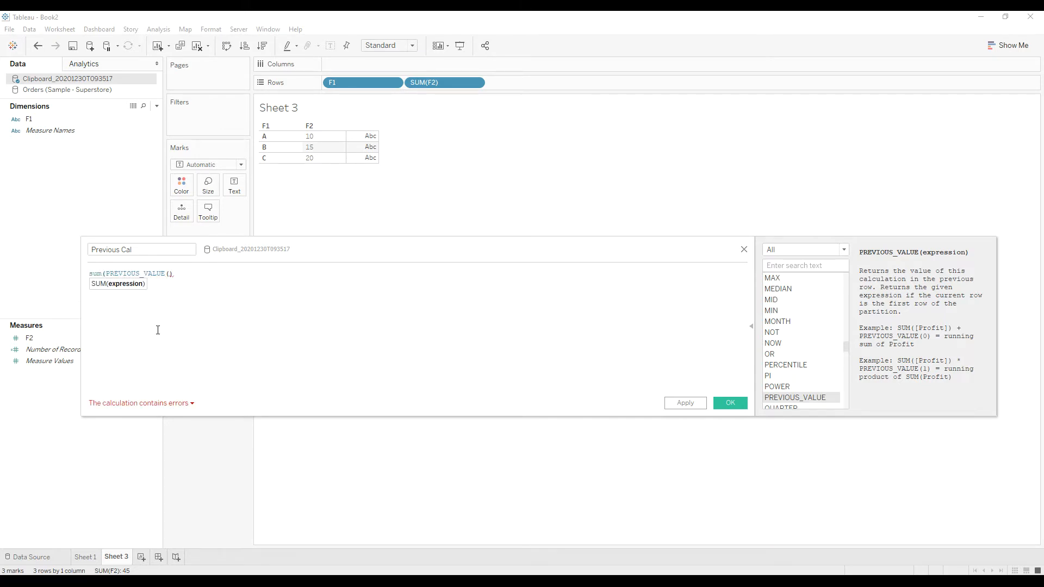
type("f2")
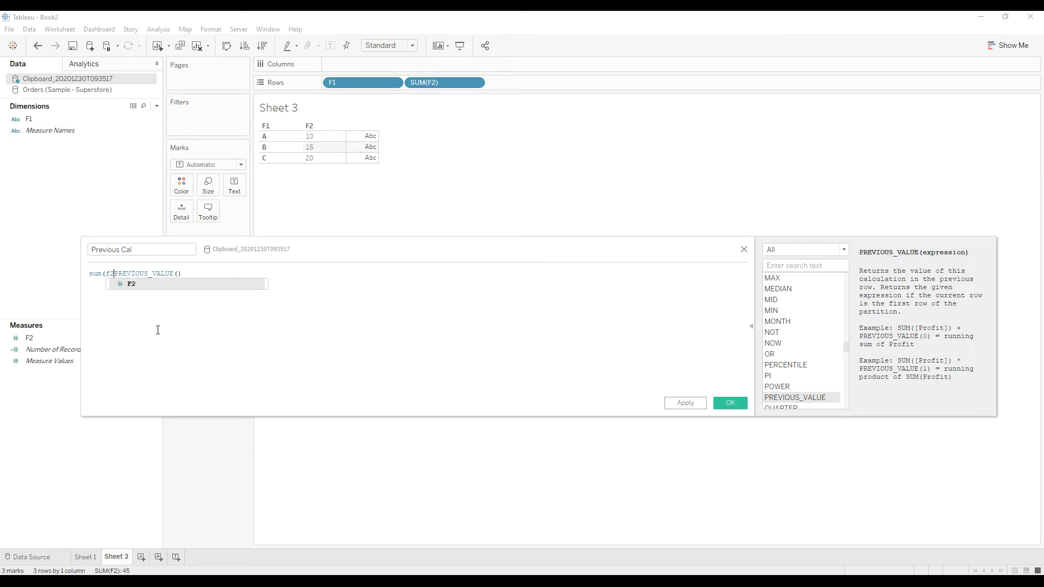
key("Return")
type(") +")
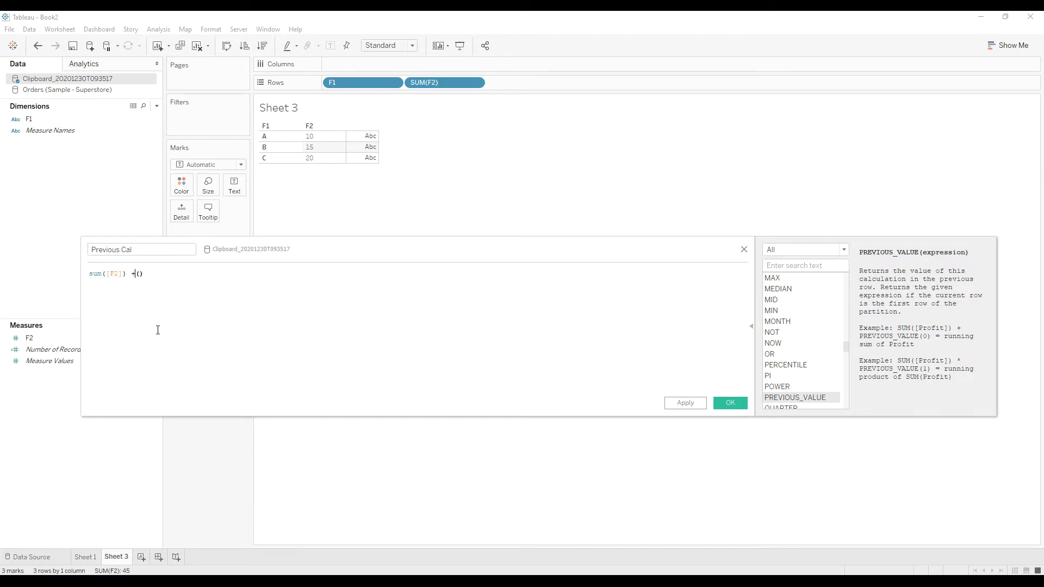
type("prev")
key("Return")
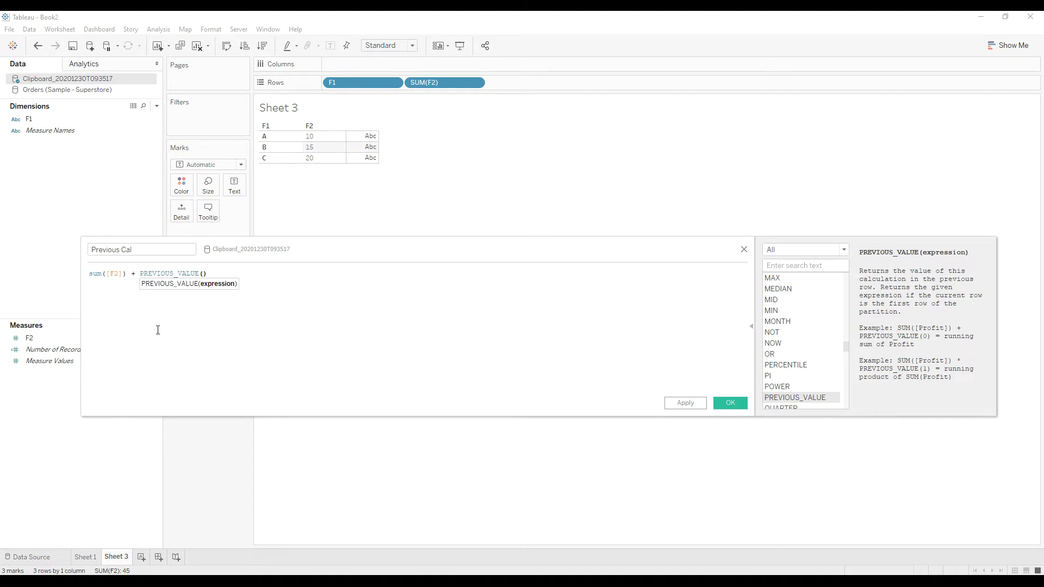
type("0")
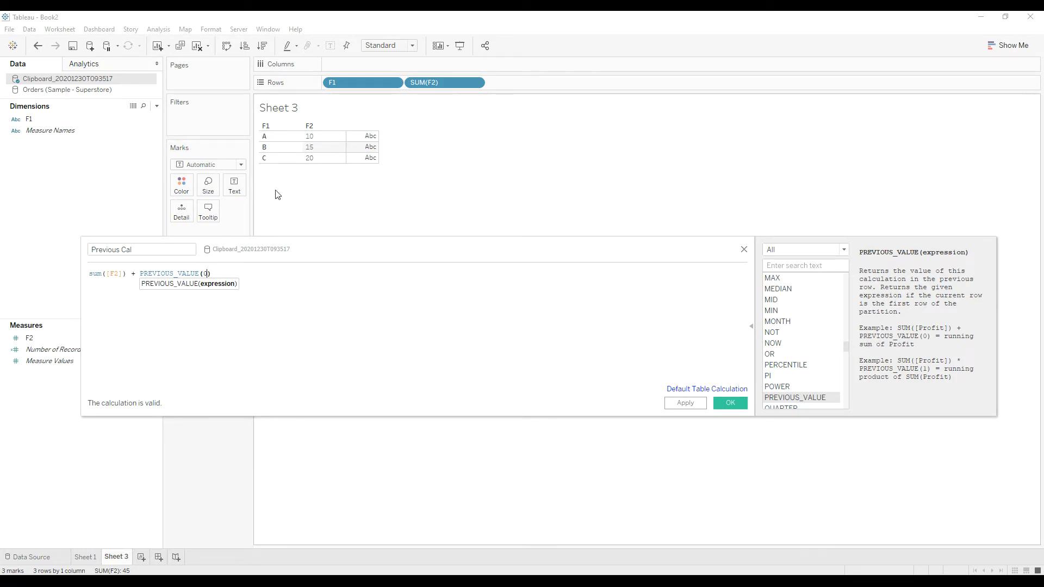
left_click(680, 403)
left_click(727, 407)
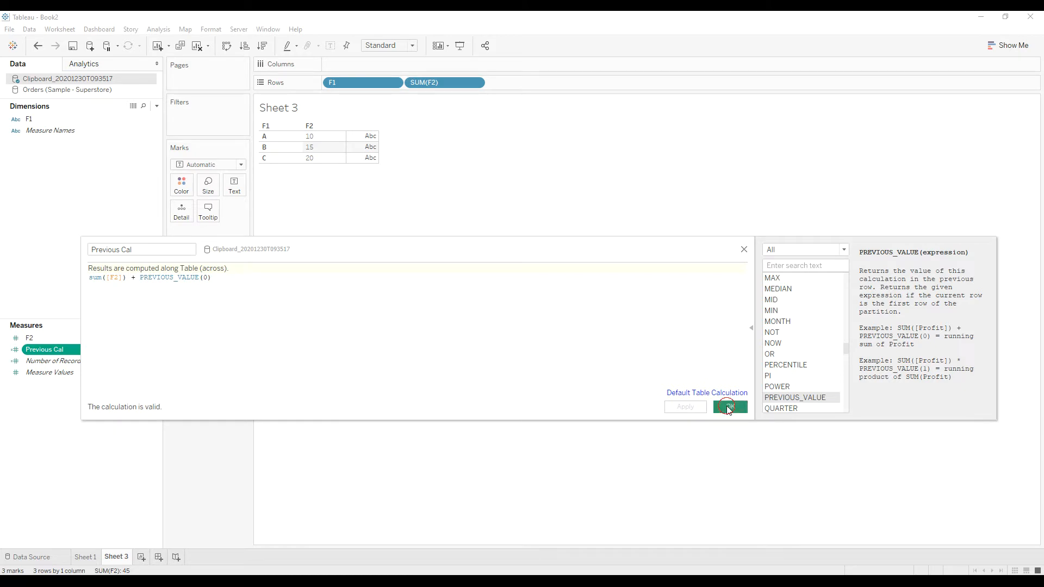
Add Previous Cal to the rows after SUM(F2) and make it discrete.
left_click_drag(54, 349, 505, 88)
right_click(505, 86)
left_click(533, 184)
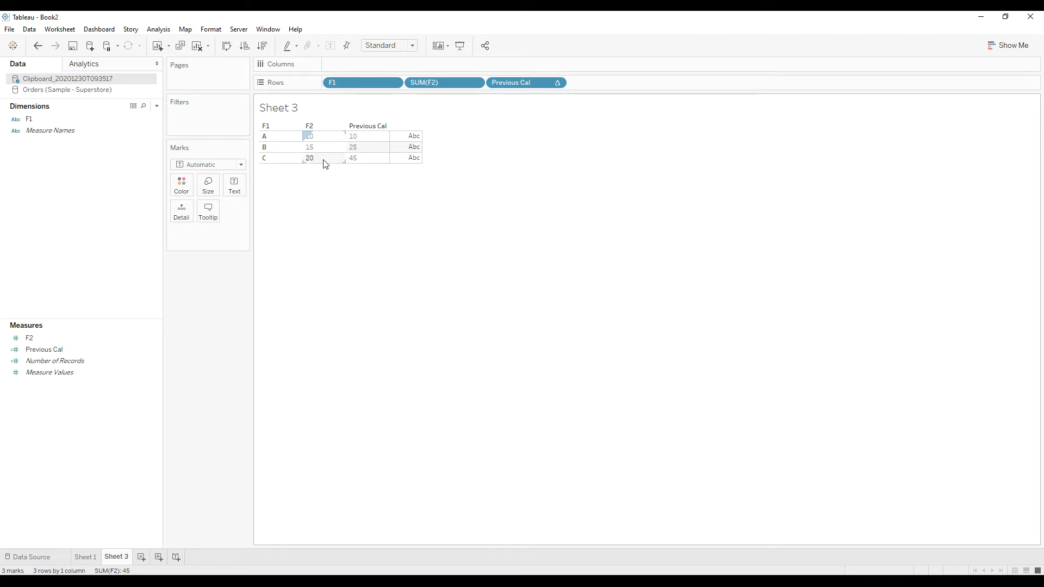
Reopen the Previous Cal formula beside the table and examine how sum([F2]) and PREVIOUS_VALUE(0) contribute to each row.
left_click(49, 350)
right_click(50, 350)
left_click(86, 404)
left_click_drag(354, 259, 562, 266)
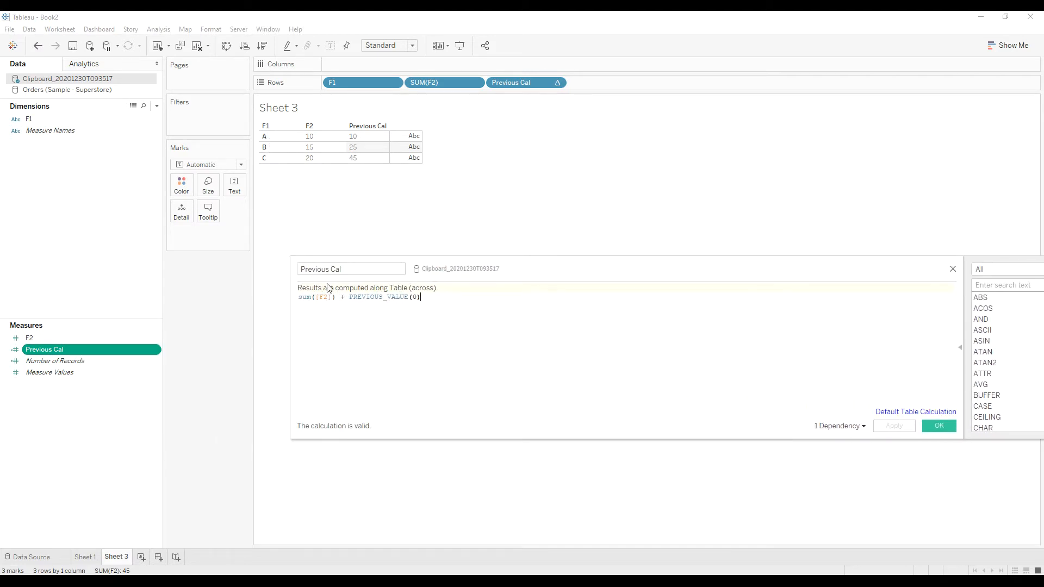
left_click_drag(341, 296, 298, 297)
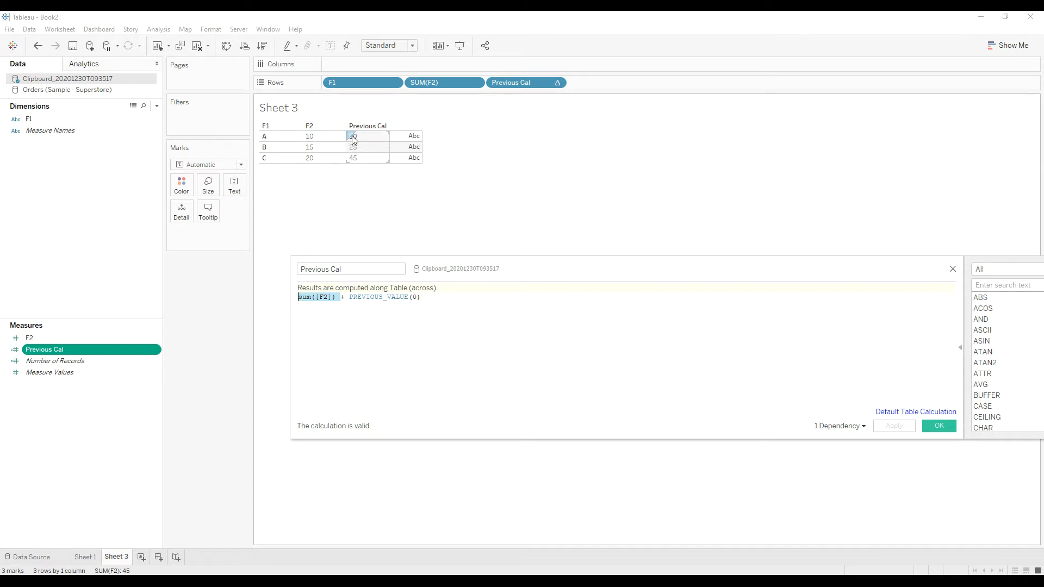
left_click_drag(422, 297, 379, 298)
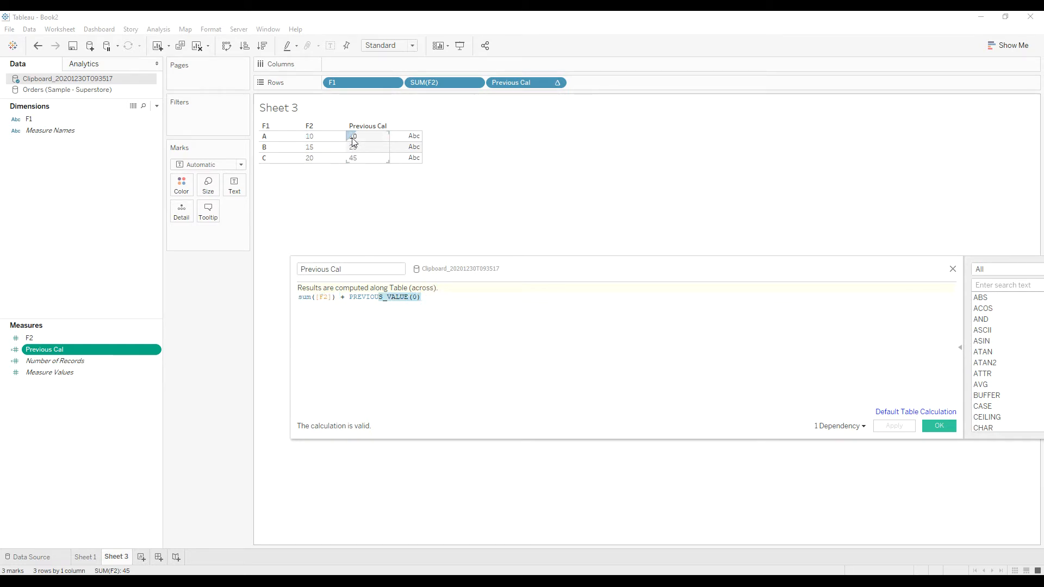
left_click(356, 308)
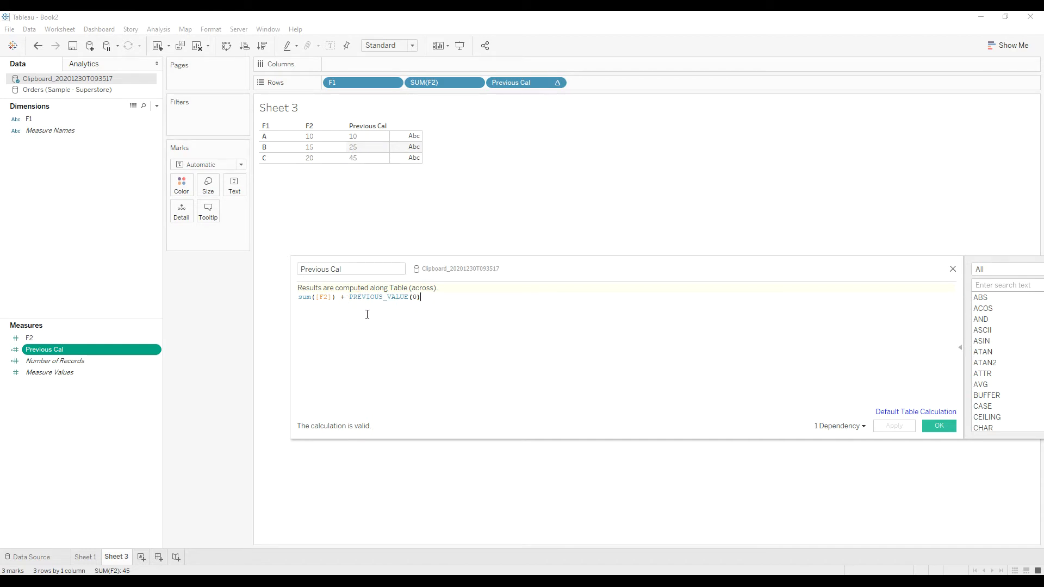
left_click_drag(350, 297, 428, 297)
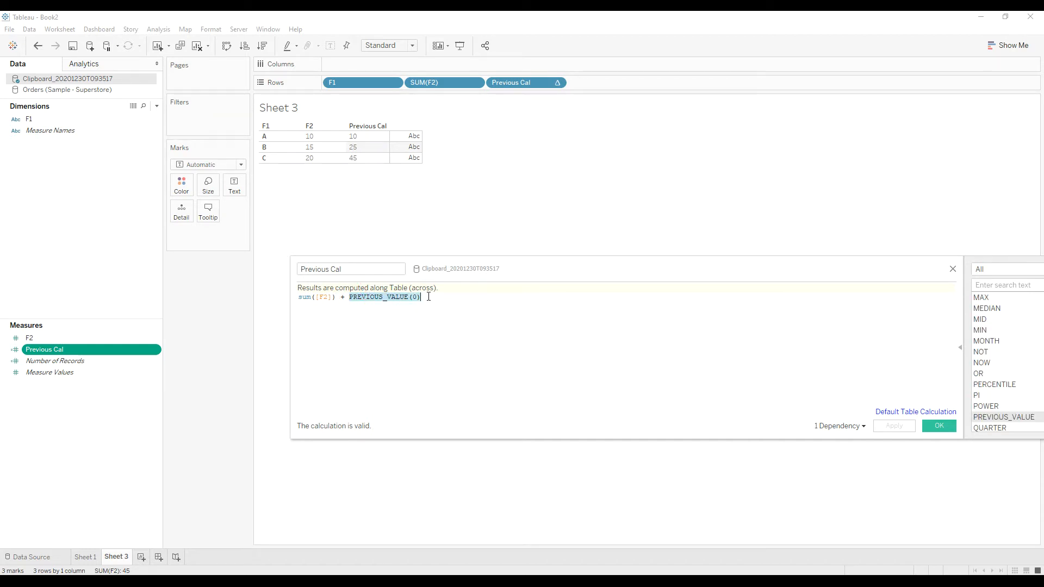
left_click(429, 302)
left_click_drag(349, 298, 424, 298)
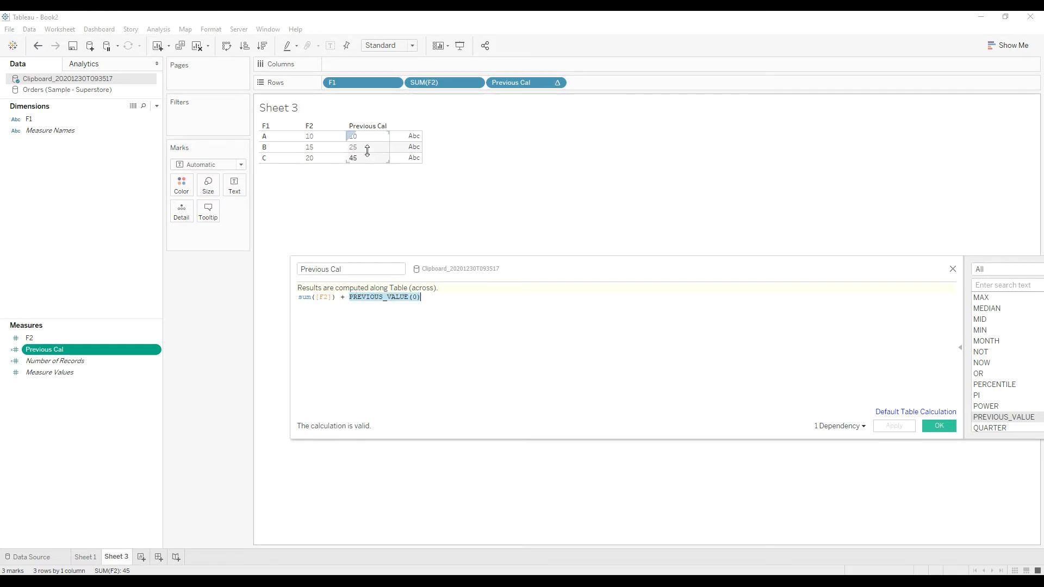
left_click(417, 333)
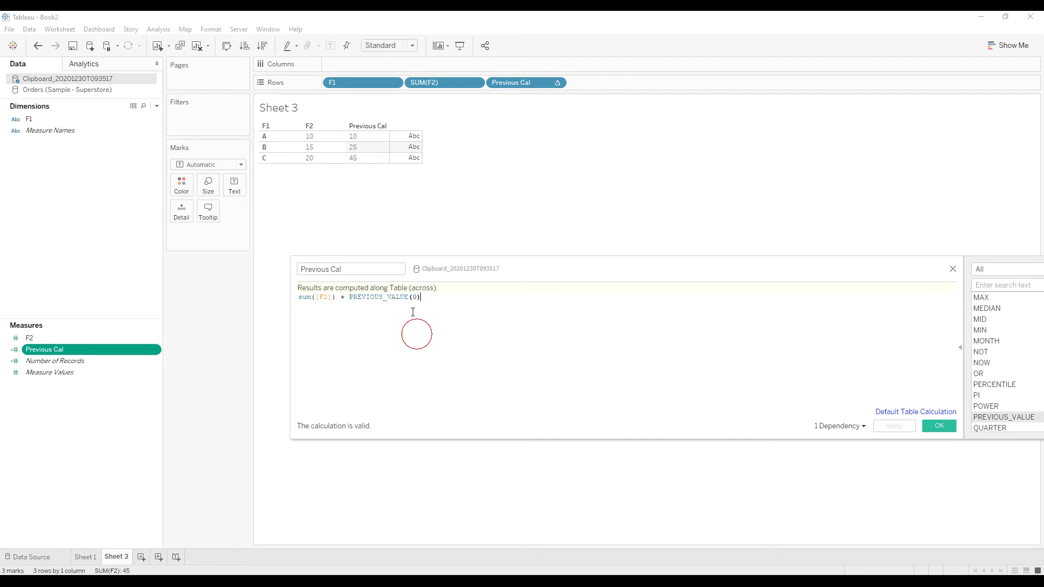
left_click_drag(349, 297, 424, 298)
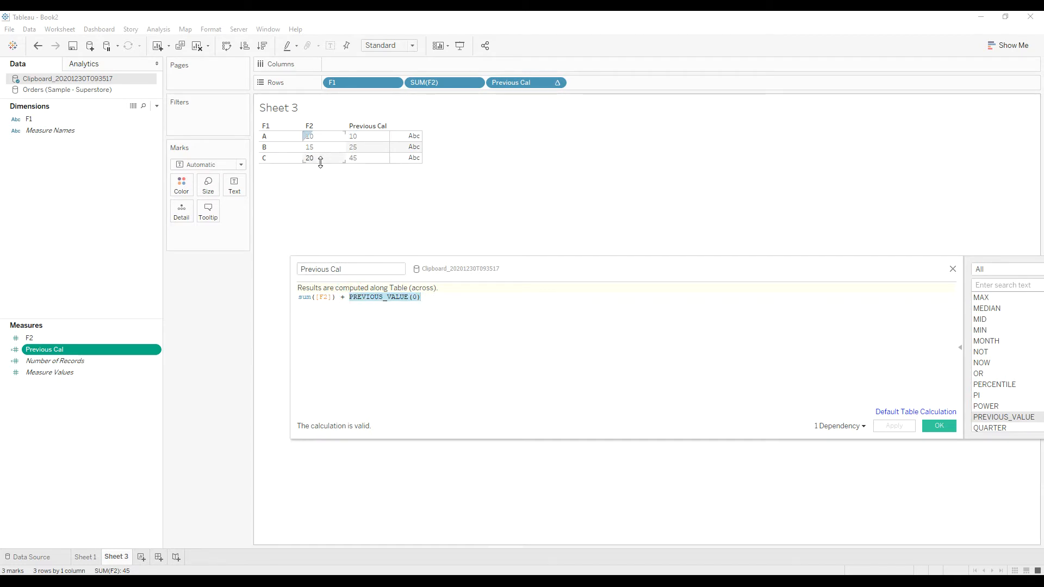
left_click(447, 348)
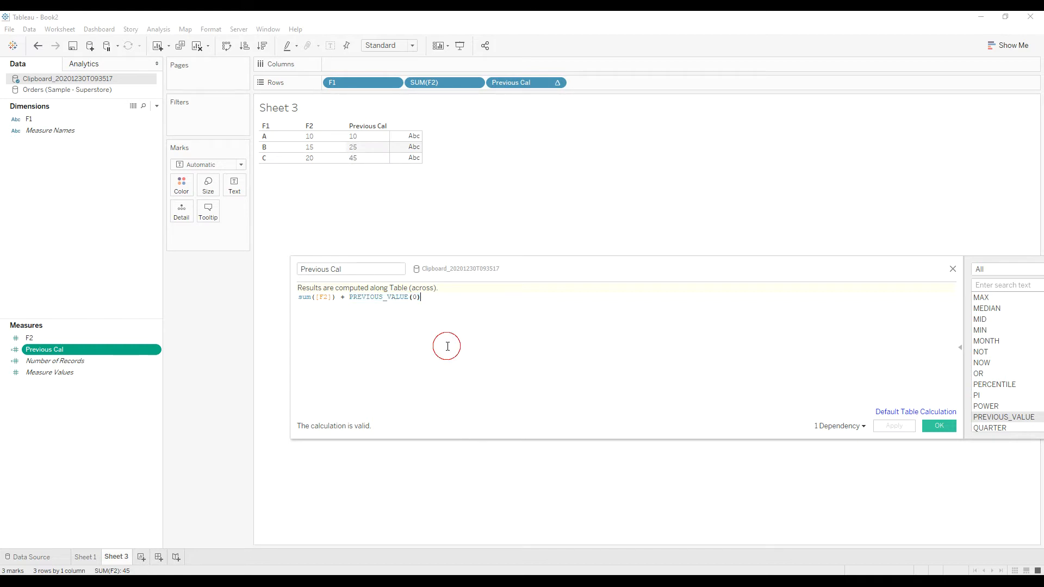
left_click_drag(439, 296, 350, 297)
left_click(480, 346)
left_click(946, 428)
On Sheet 1, start a calculated field named New Category from the Orders (Sample - Superstore) data.
left_click(86, 556)
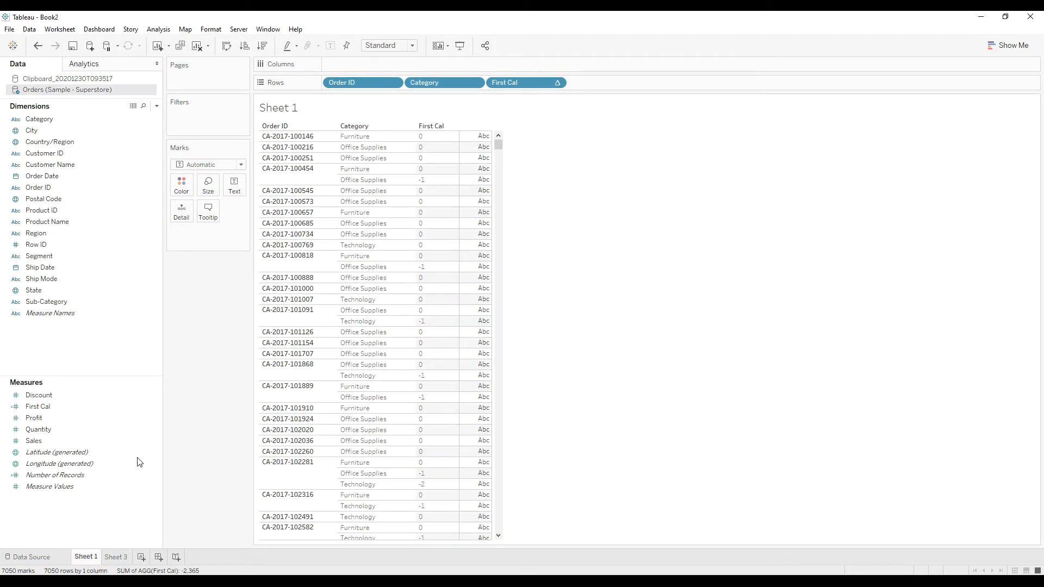
right_click(80, 346)
left_click(98, 352)
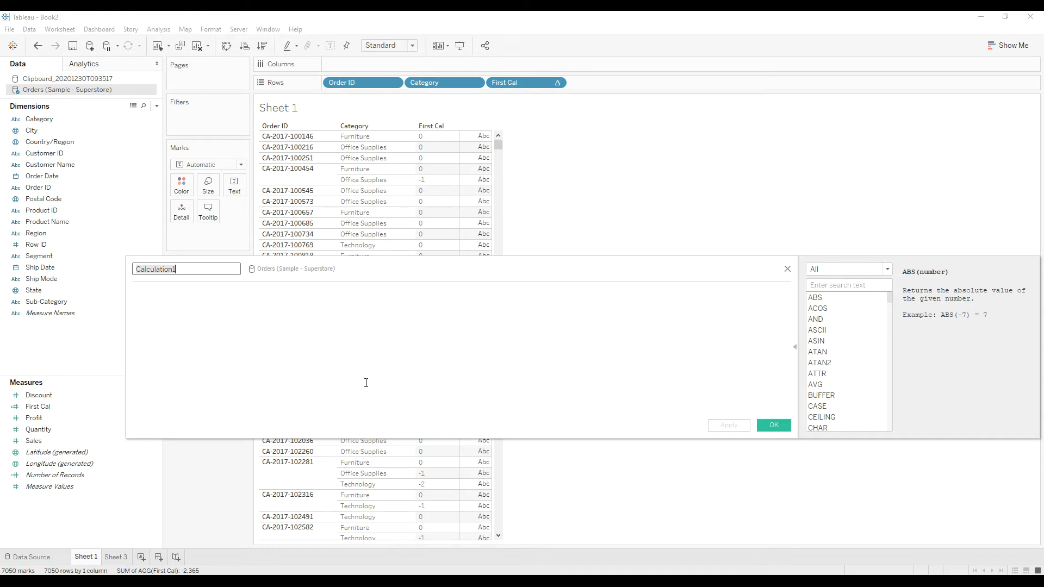
type("New Category")
key("Tab")
Write the formula's opening line as if FIRST()=0 then [Category], keeping the table's First Cal values in view.
type("if fir")
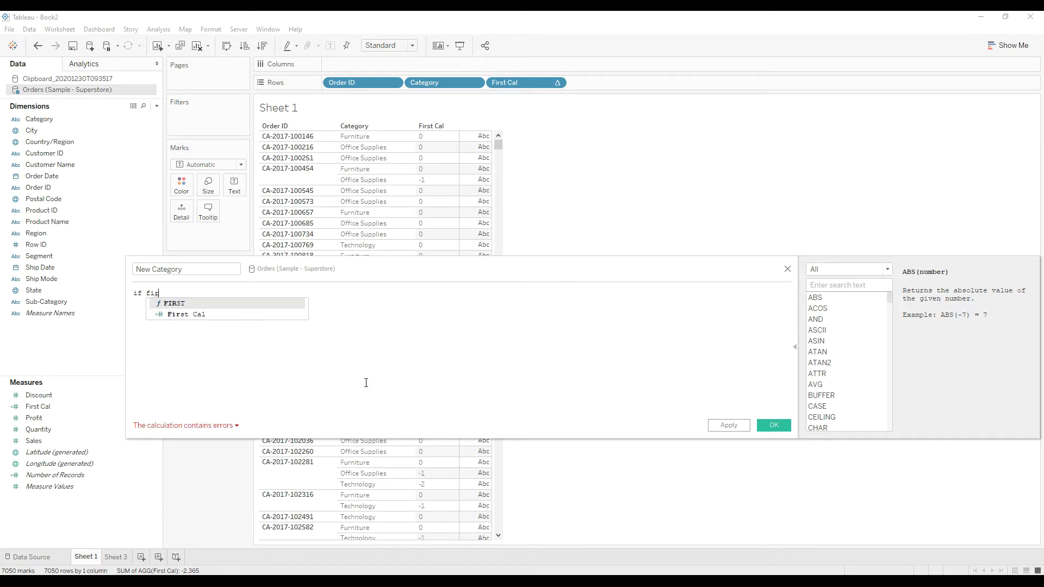
key("Return")
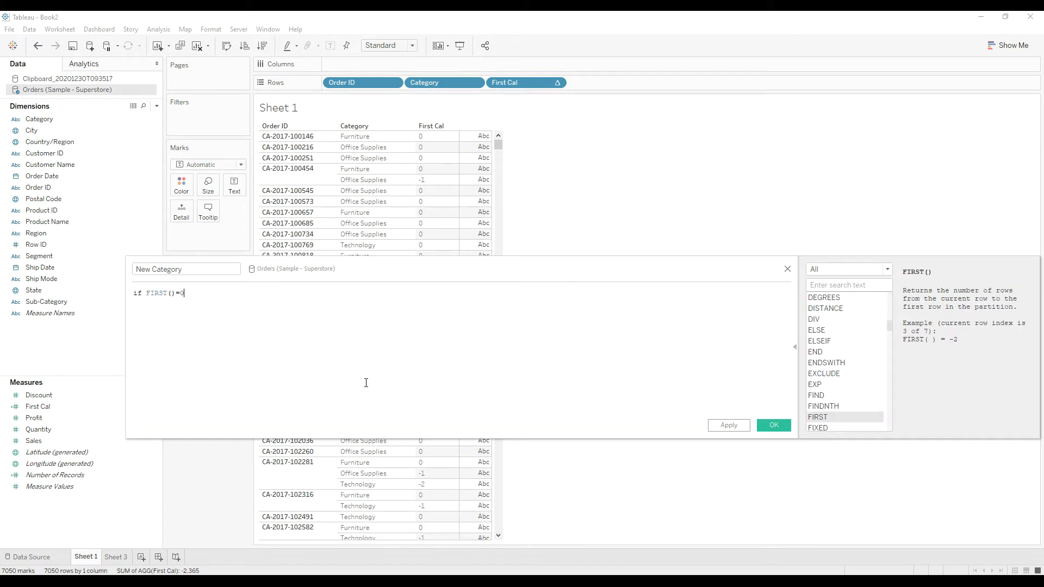
left_click_drag(410, 280, 412, 357)
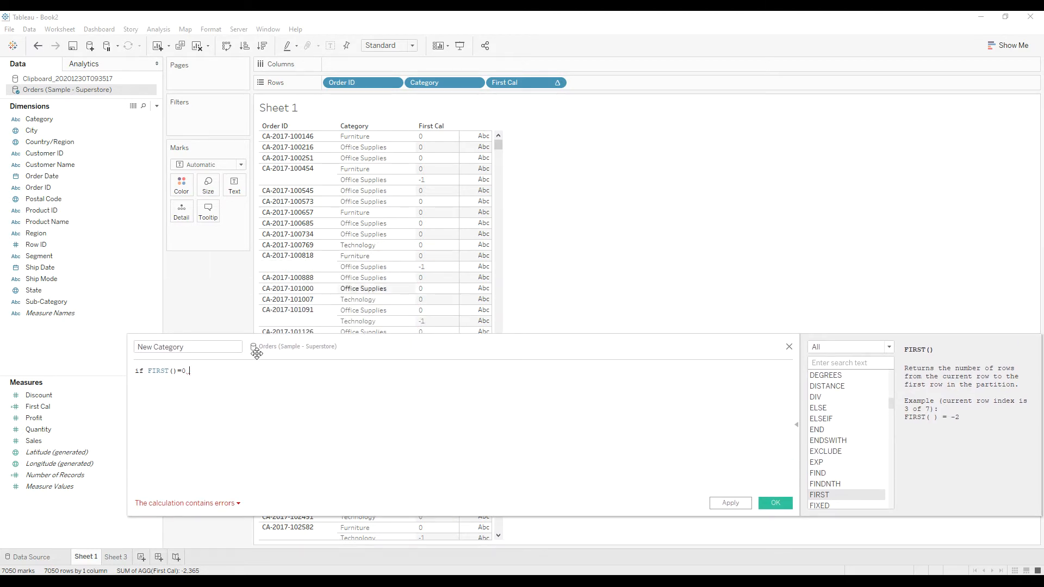
type("then ")
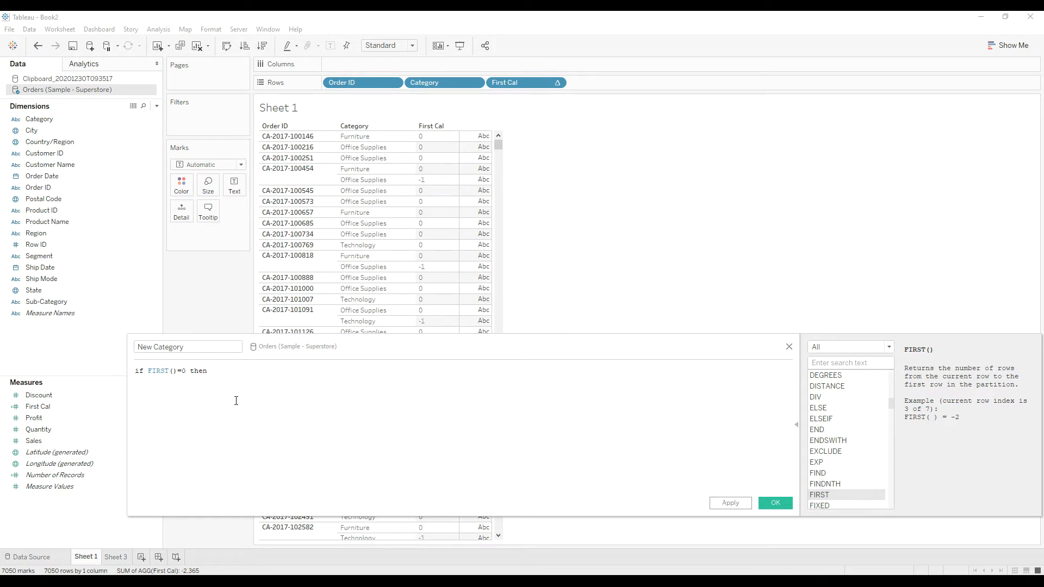
type("cat")
key("Return")
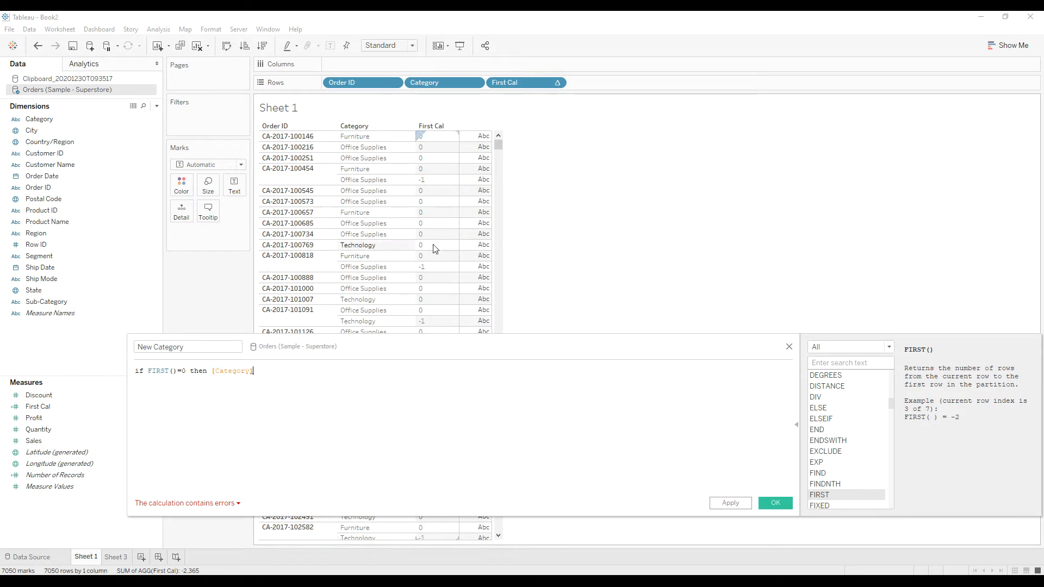
key("Return")
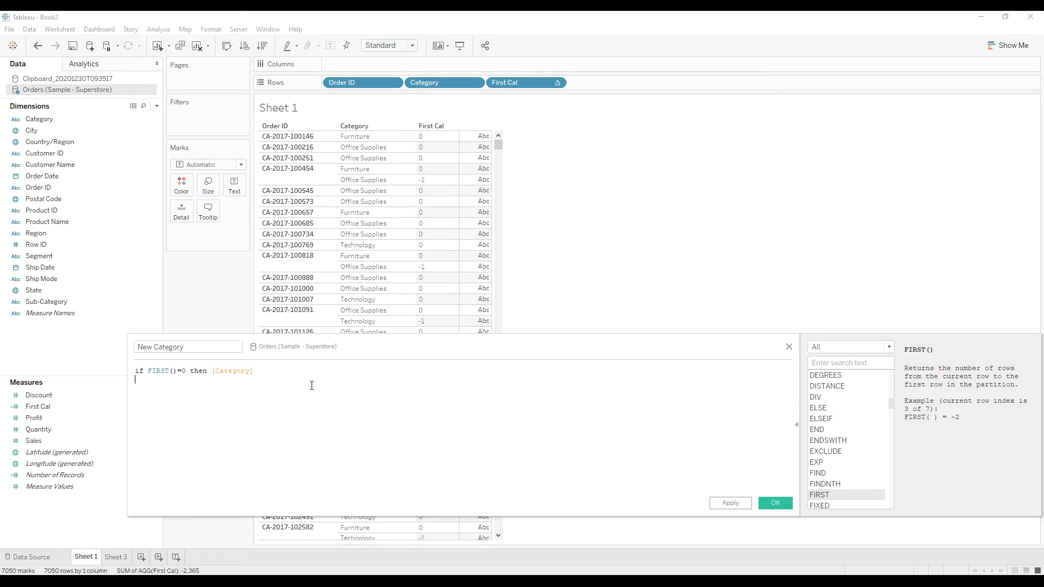
Add a second formula line with ELSEIF followed by PREVIOUS_VALUE("").
type("else")
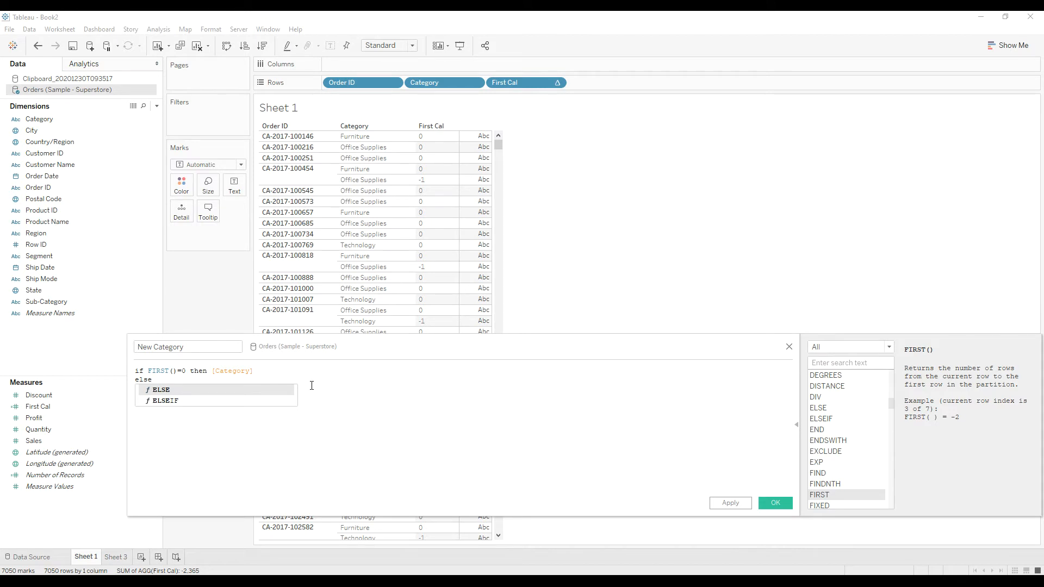
key("Down")
key("Return")
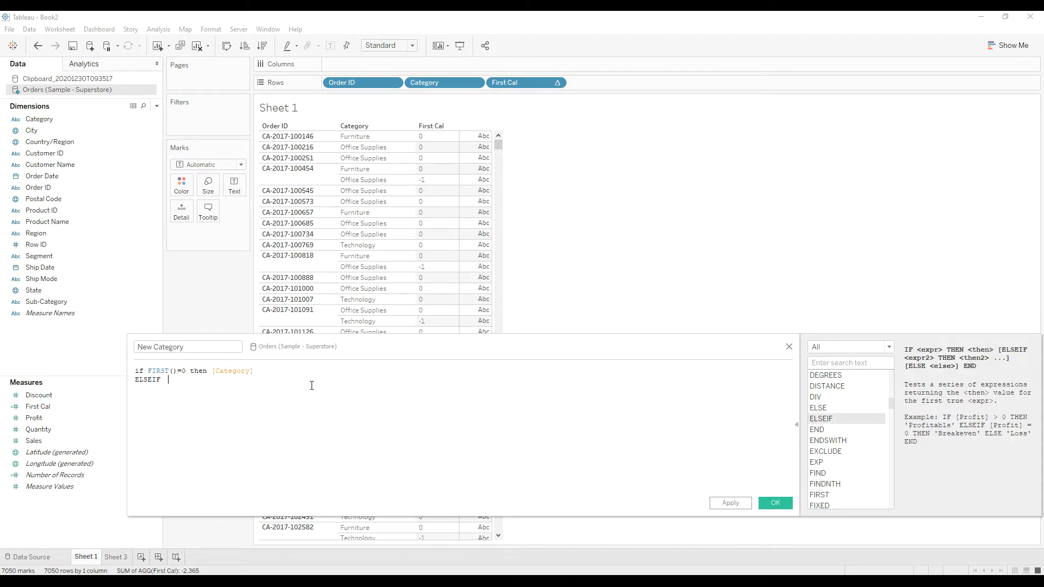
type("prev")
left_click(311, 387)
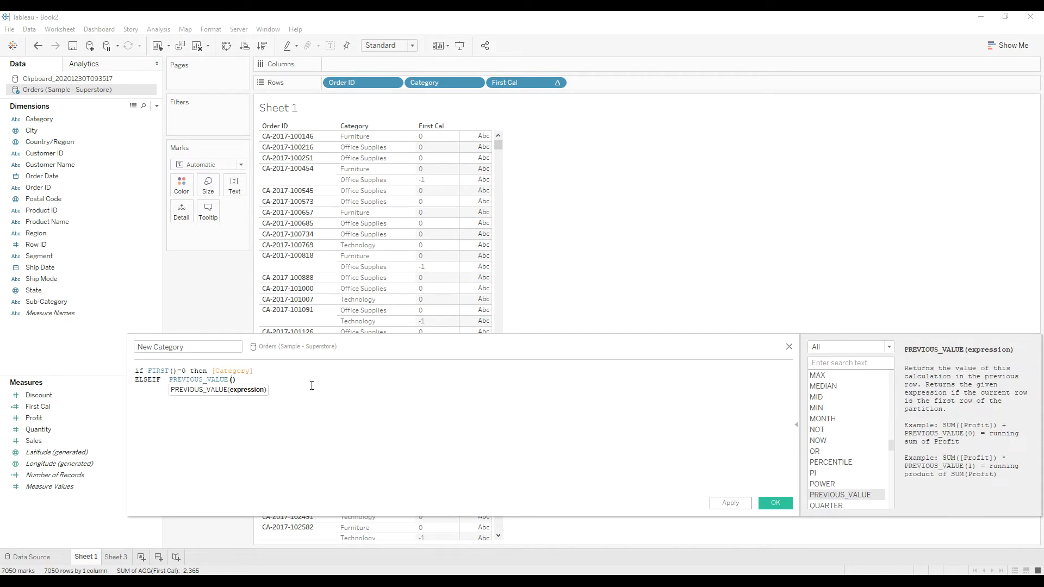
type("\"\"")
left_click(272, 378)
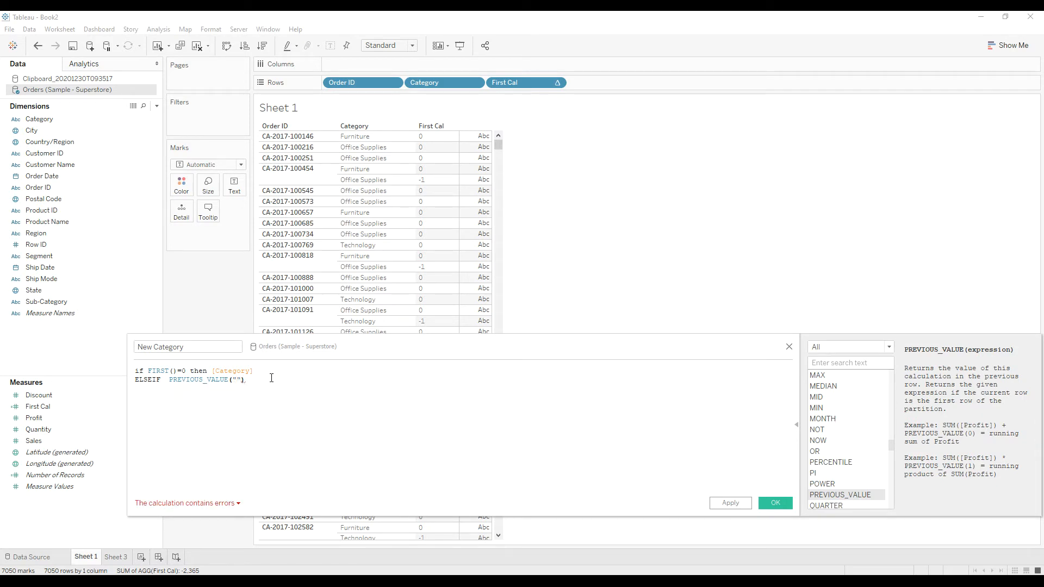
Extend the PREVIOUS_VALUE("") line with +","+ [Category] and close the formula with END.
type("+")
type("\"\"")
type(",")
key("Right")
type("+ ")
type("[Cat")
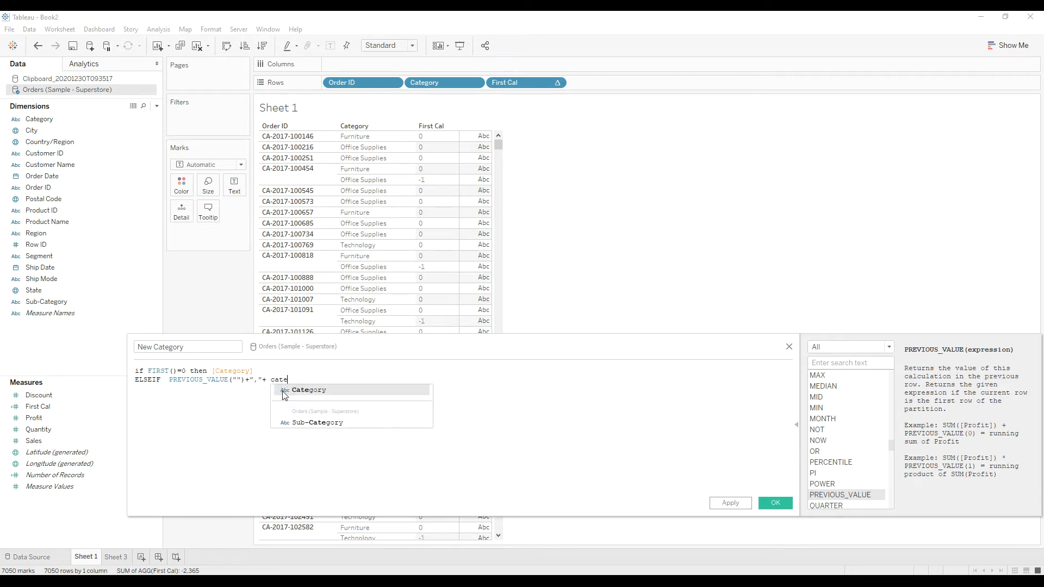
key("Return")
key("Return")
type("END")
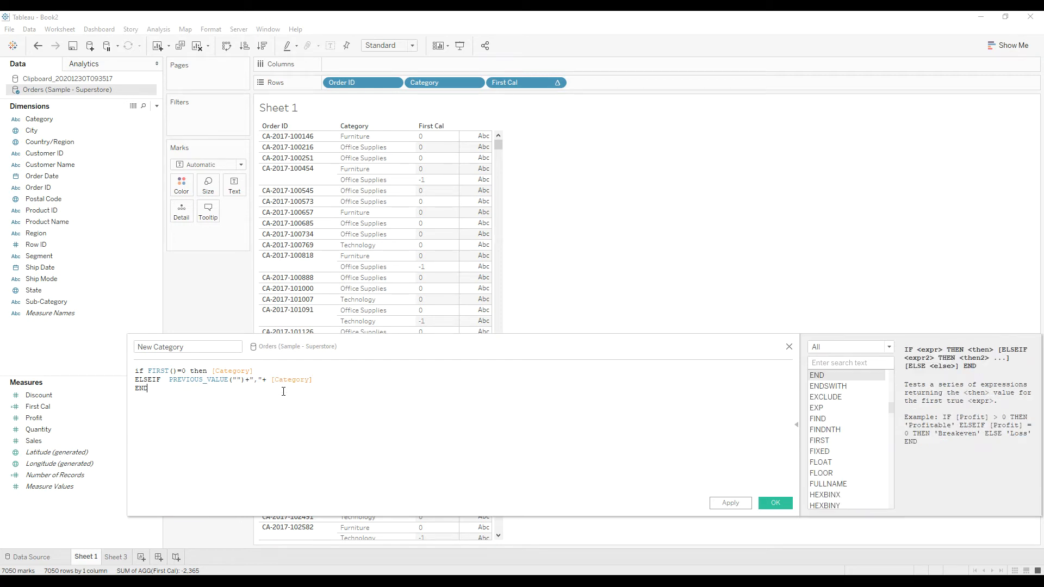
Check the calculation's error message and change ELSEIF to ELSE in the second line.
left_click(188, 505)
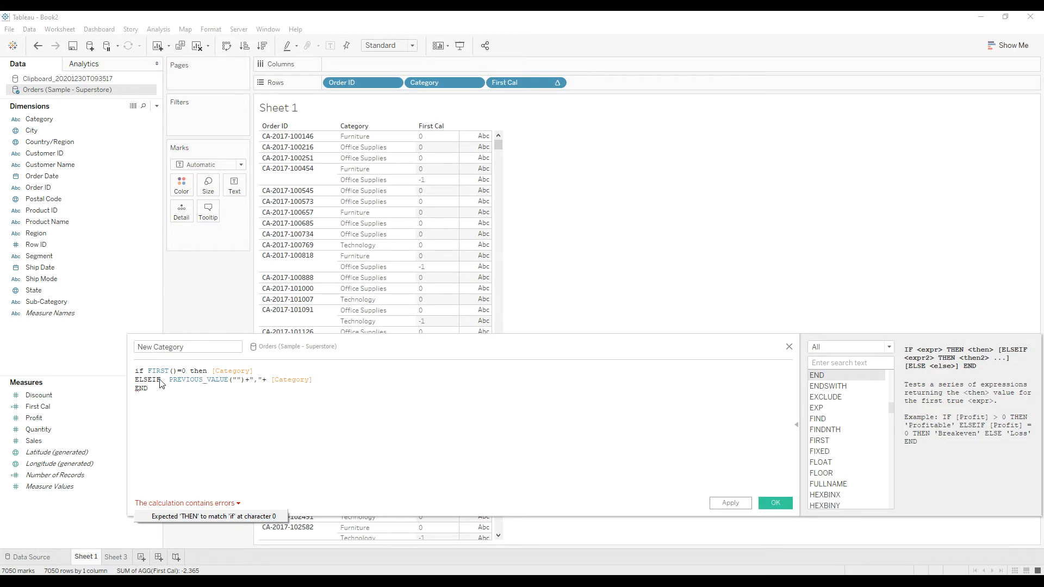
left_click(161, 381)
key("BackSpace")
key("BackSpace")
left_click(178, 436)
Check the remaining calculation errors and wrap [Category] in the THEN branch as MIN([Category]).
left_click(188, 505)
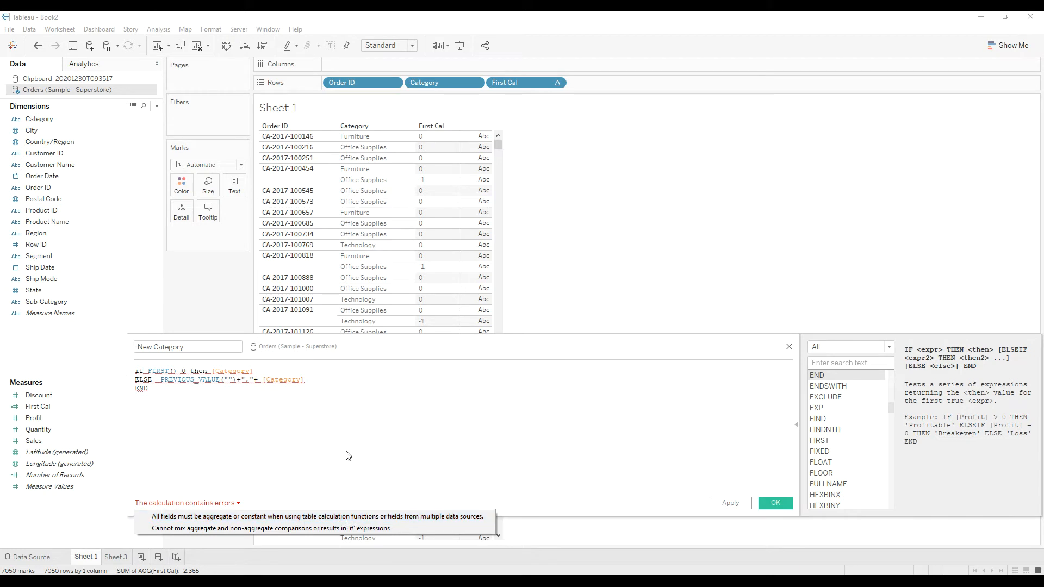
left_click(211, 429)
left_click(214, 370)
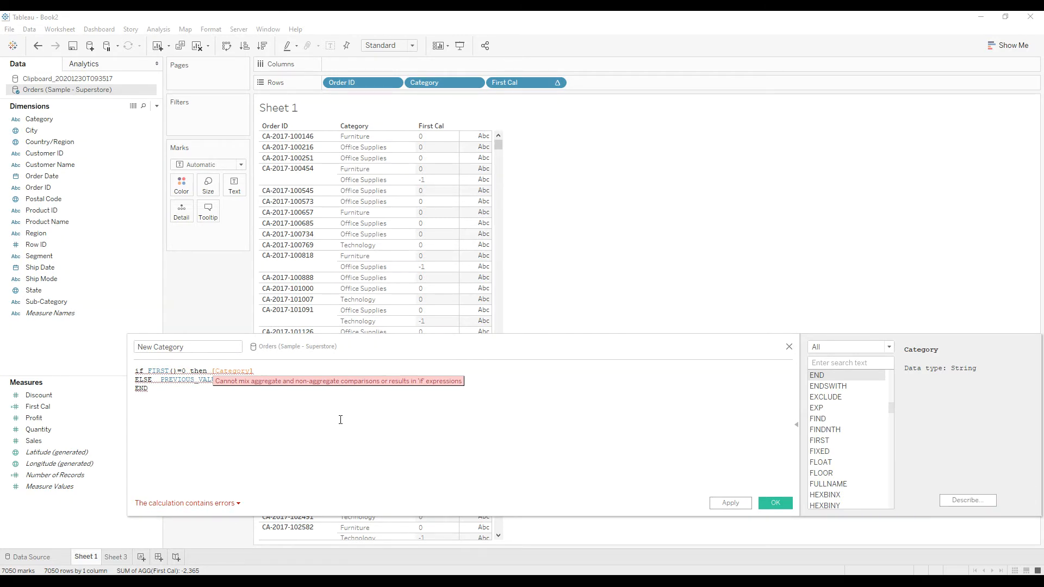
type("MIN")
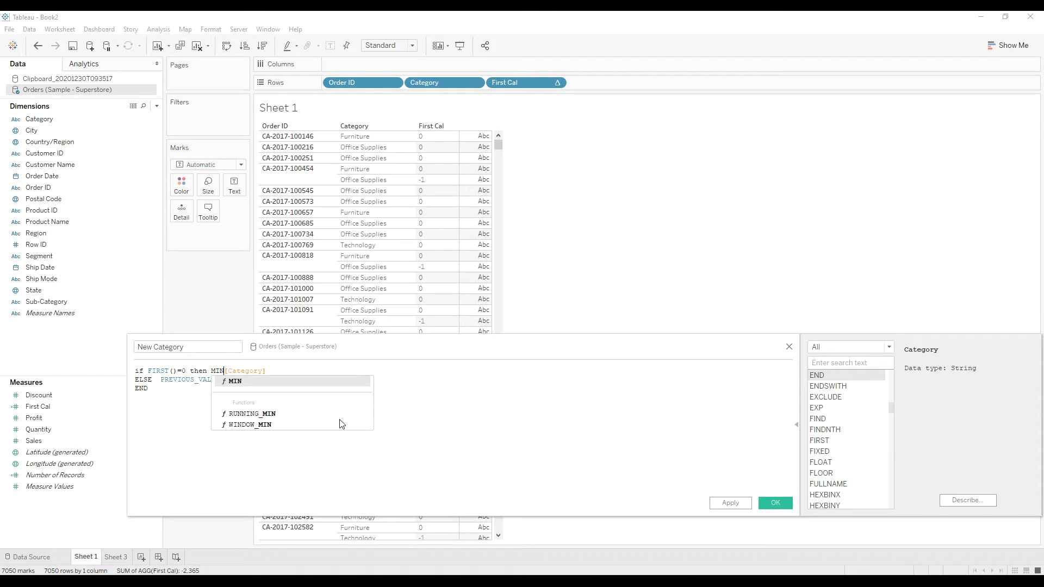
type("(")
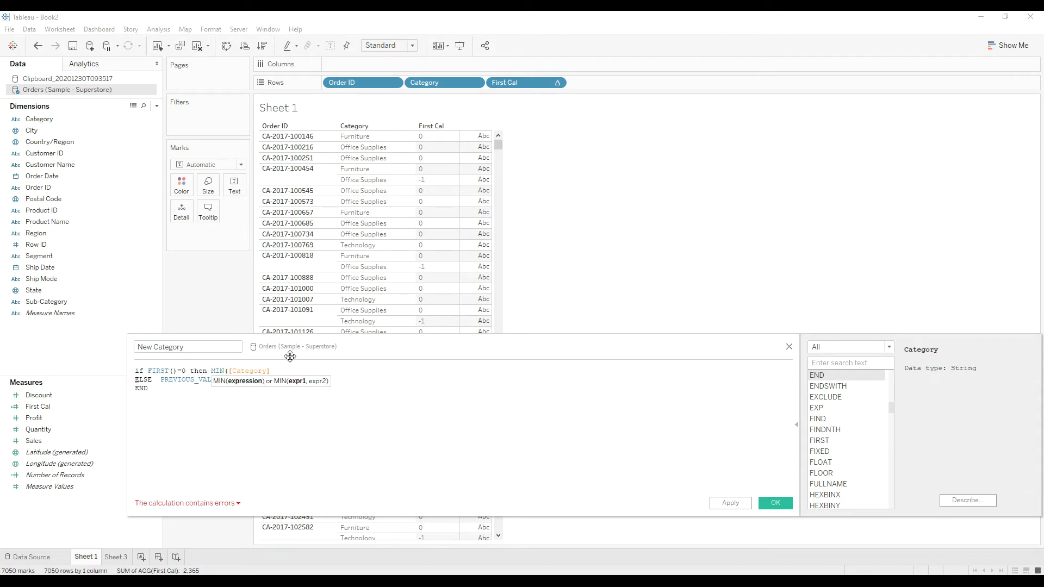
left_click(280, 371)
type(")")
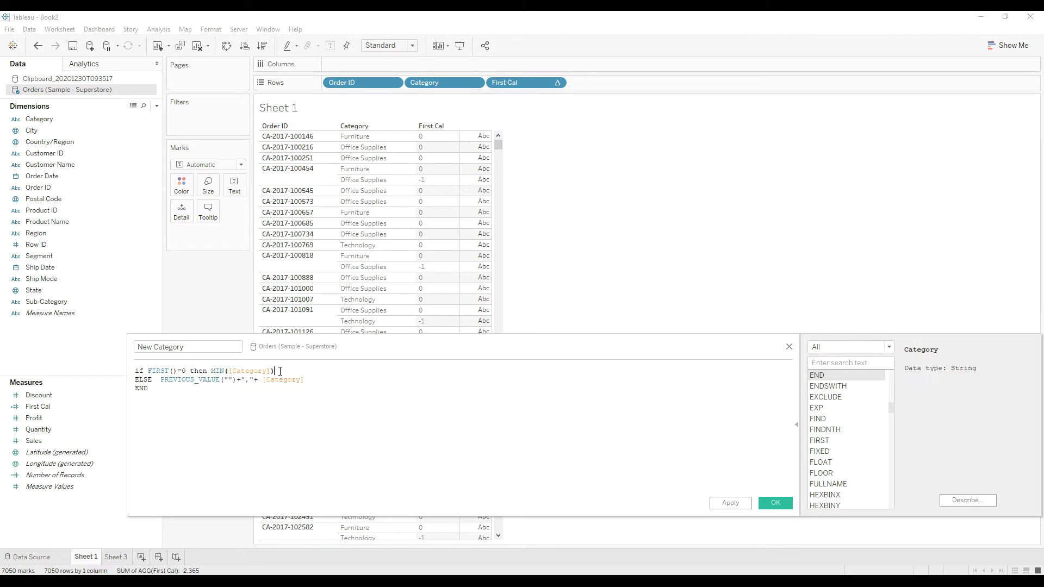
Wrap [Category] at the end of the ELSE line as MIN([Category]).
left_click(286, 439)
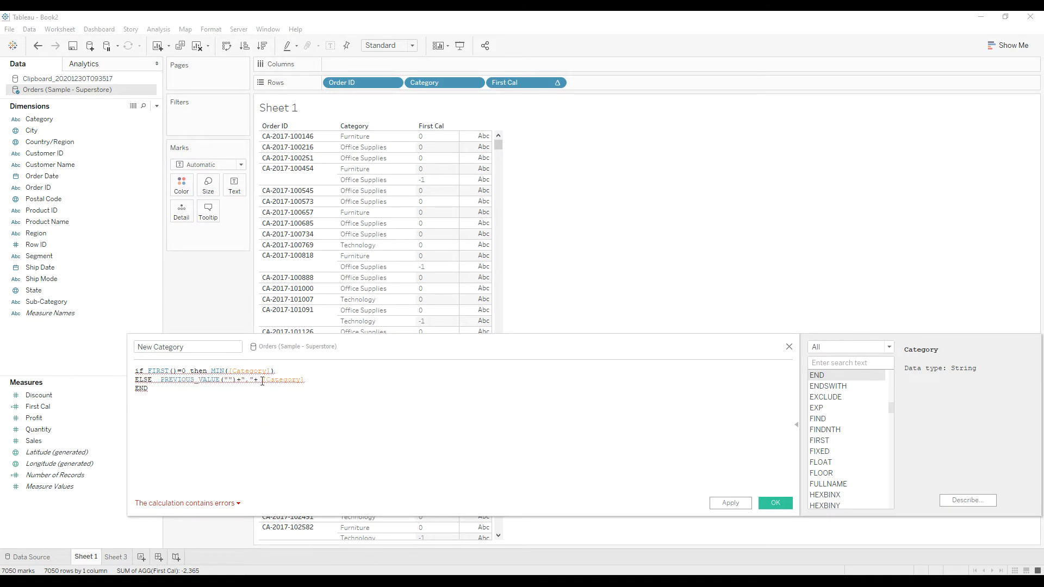
type("MIN(")
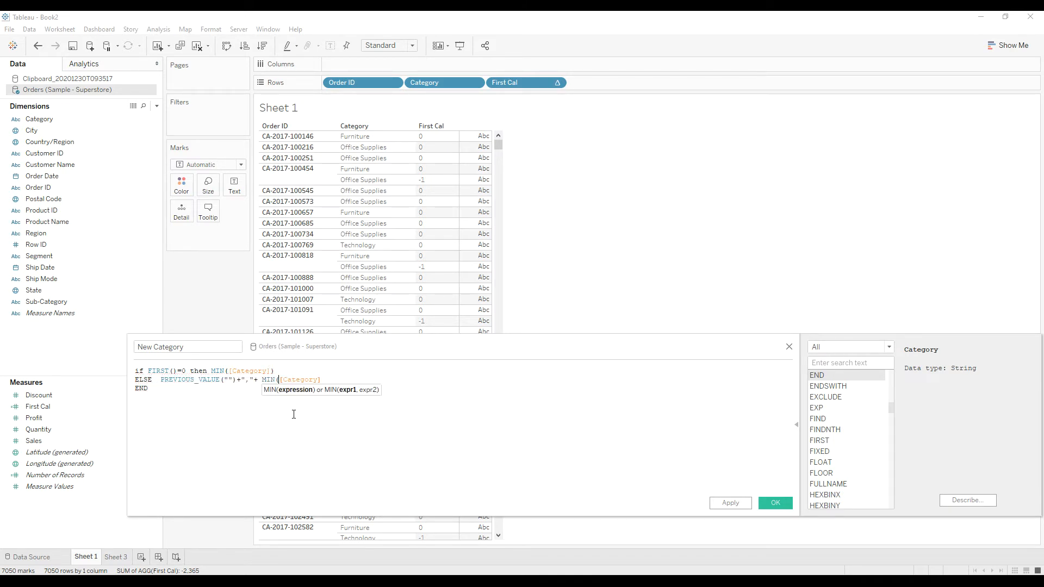
left_click(330, 379)
type(")")
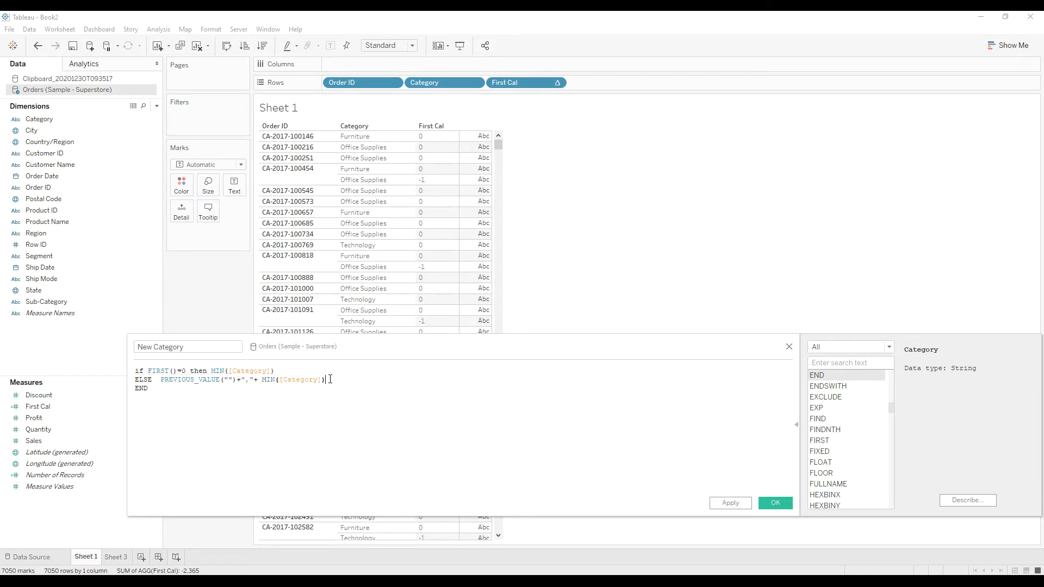
left_click(309, 444)
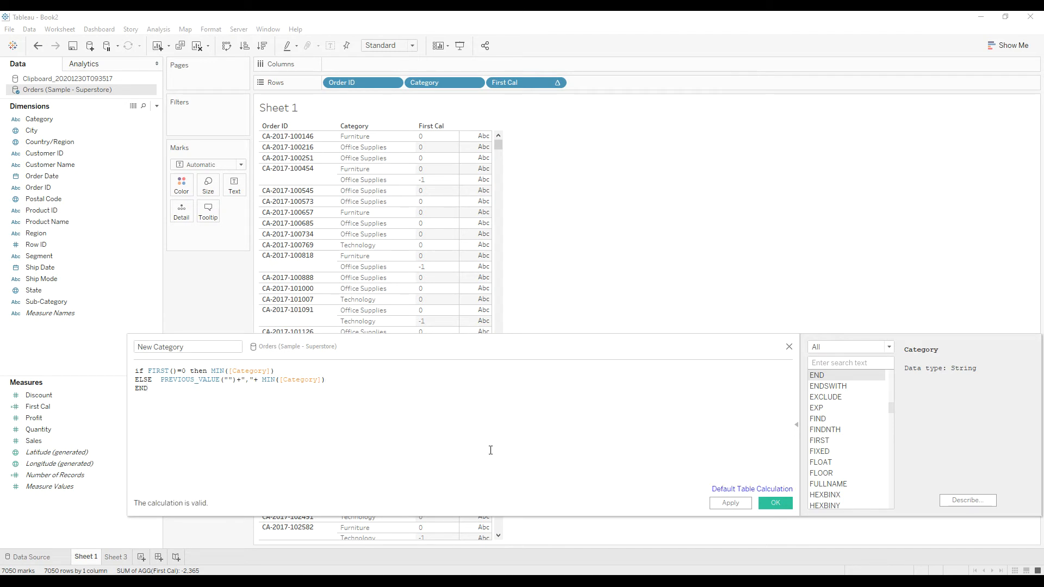
Save the New Category field and add it to the rows after First Cal.
left_click(774, 503)
mouse_move(42, 421)
left_mouse_down()
mouse_move(504, 188)
mouse_move(587, 84)
mouse_move(618, 135)
mouse_move(581, 92)
left_mouse_up()
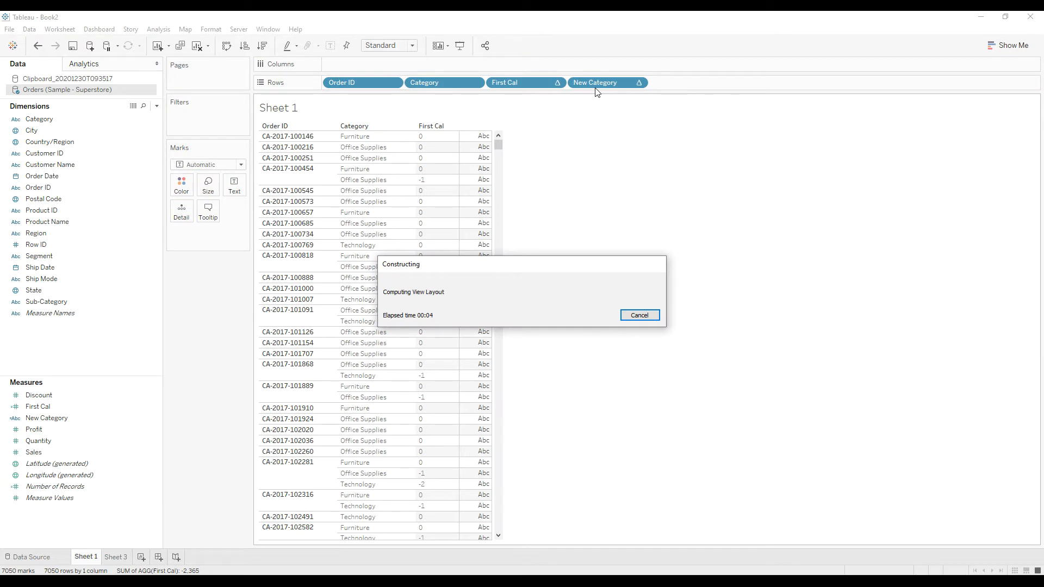